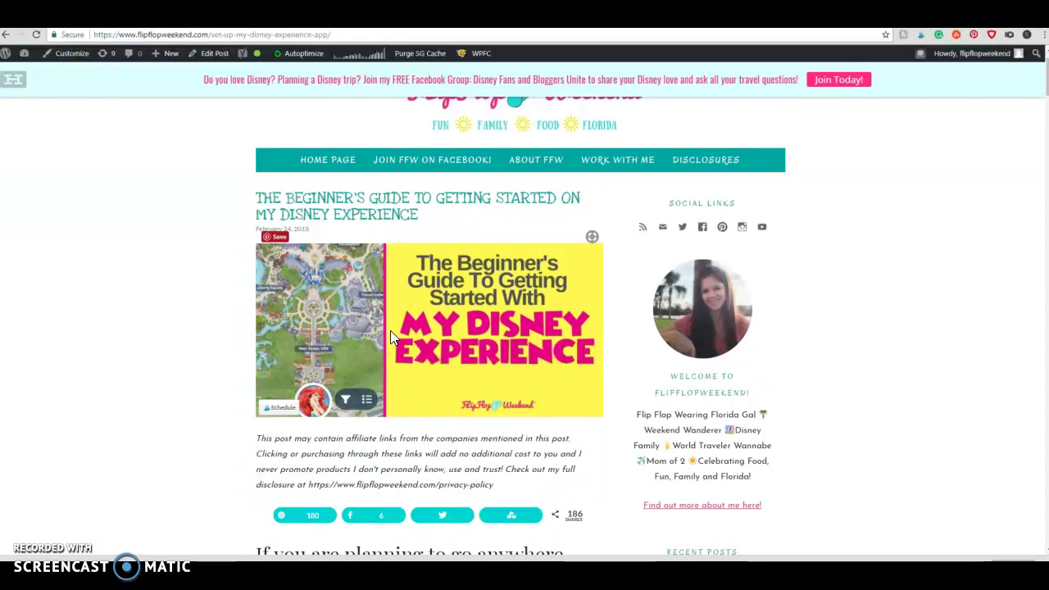
scroll(368, 342, down, 1)
scroll(368, 337, down, 10)
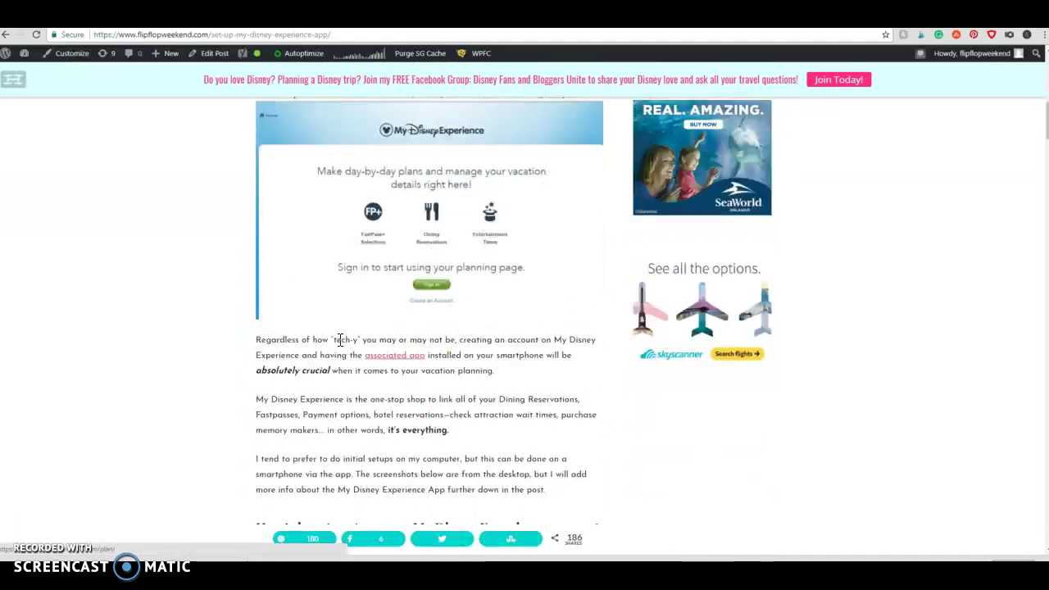
scroll(346, 353, down, 5)
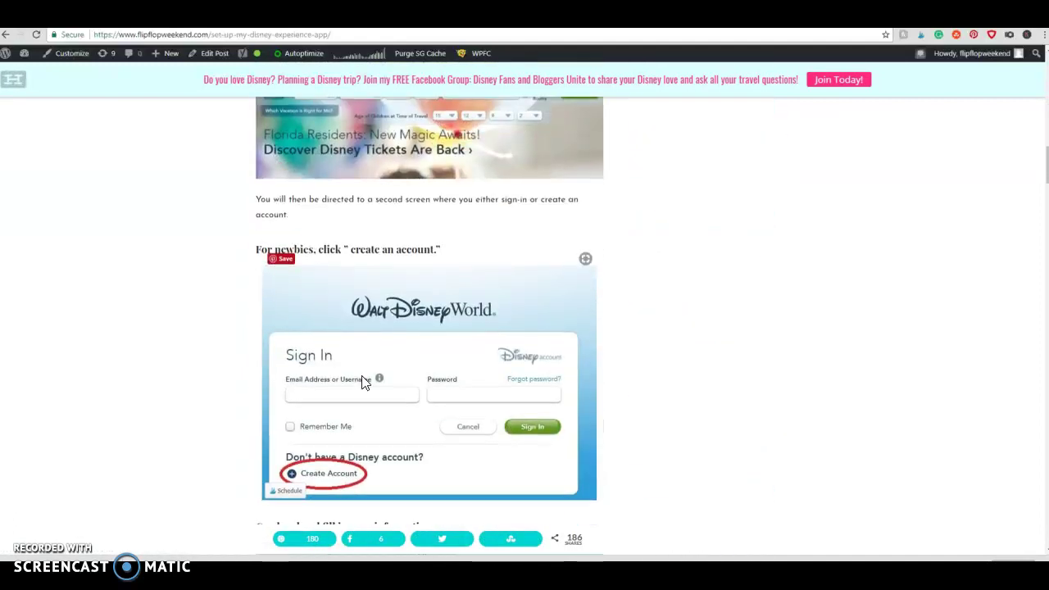
scroll(362, 380, down, 3)
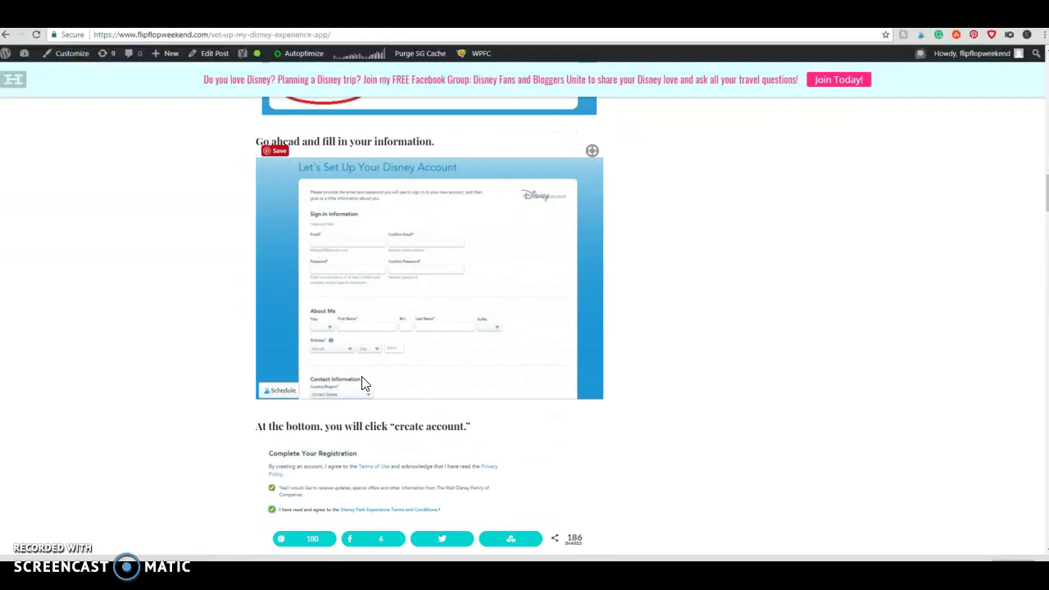
scroll(440, 408, up, 3)
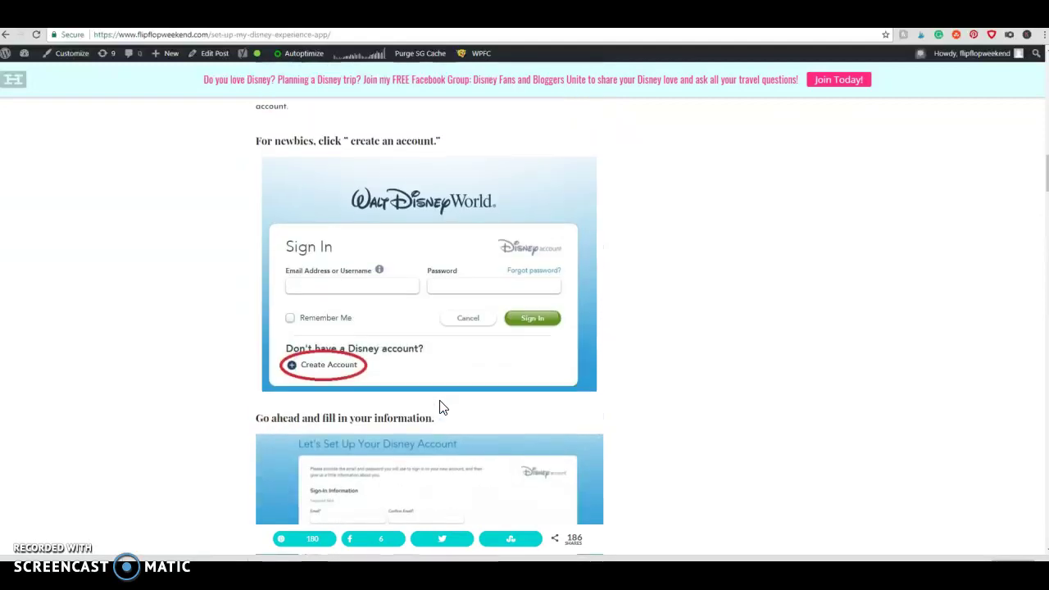
scroll(441, 407, up, 6)
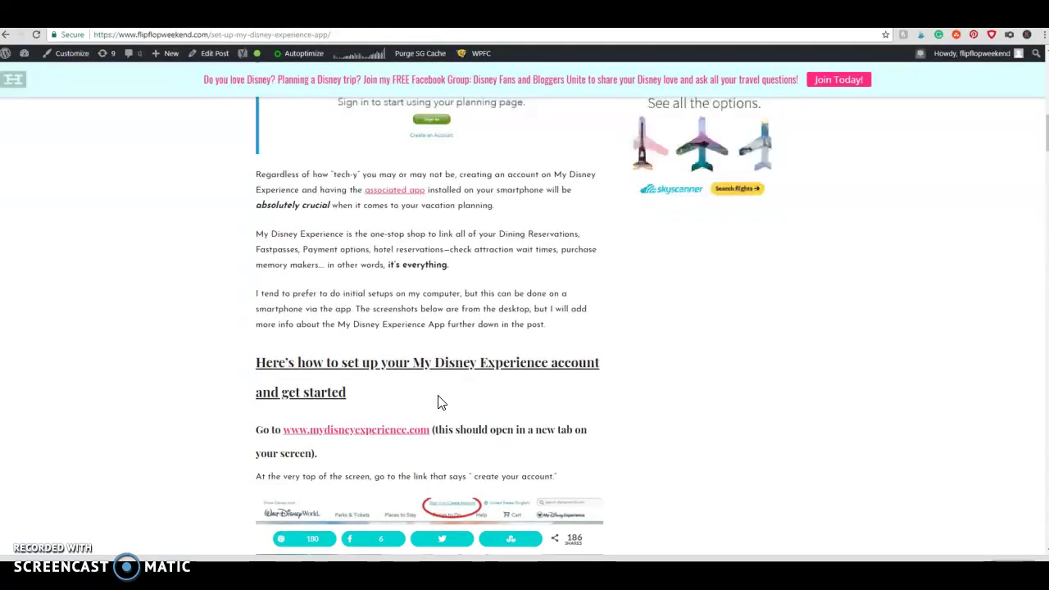
scroll(525, 408, down, 8)
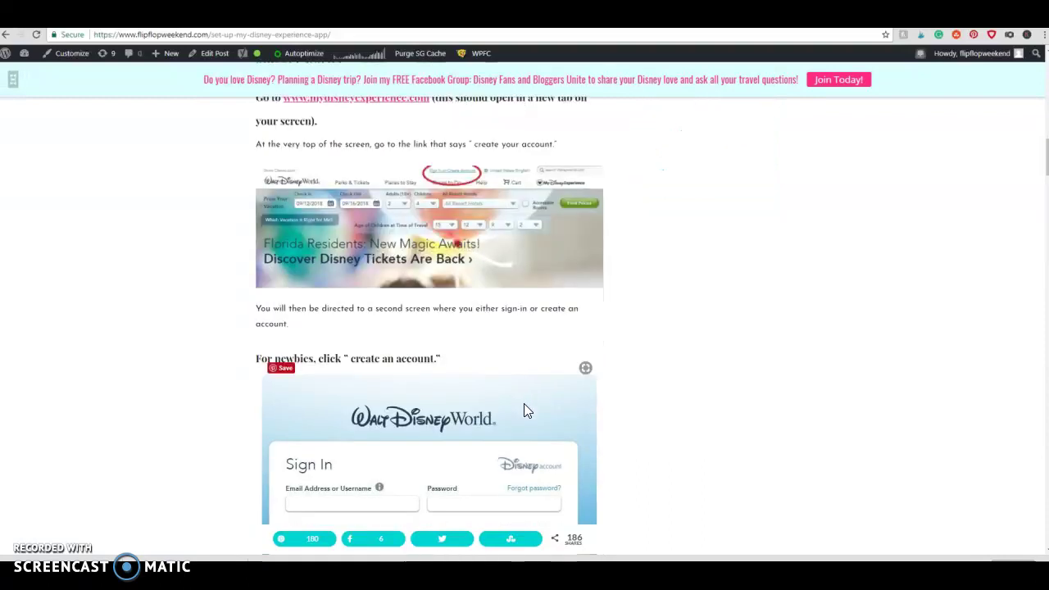
scroll(518, 420, down, 20)
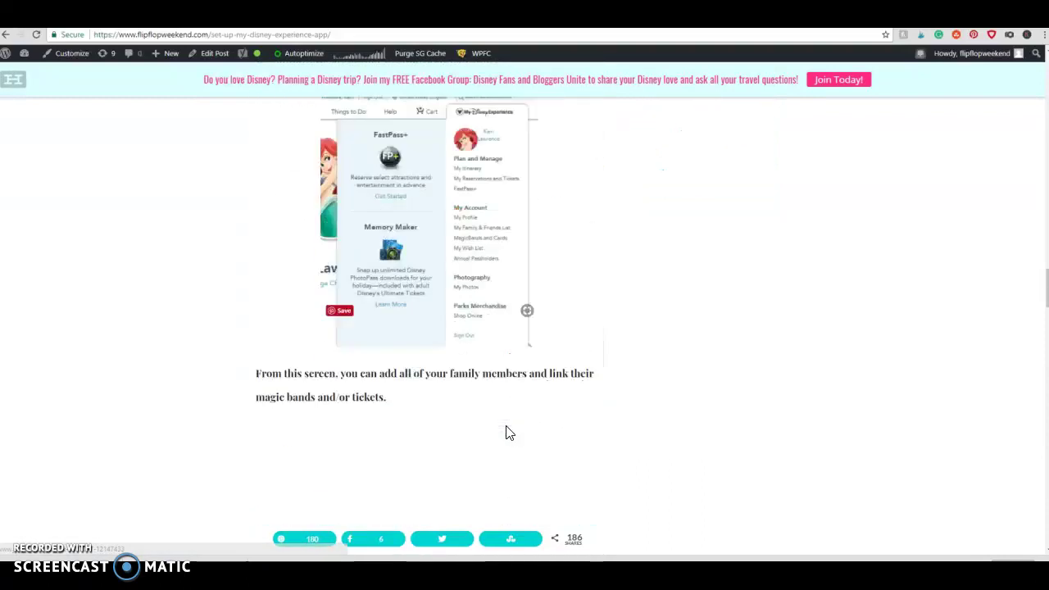
scroll(447, 356, down, 5)
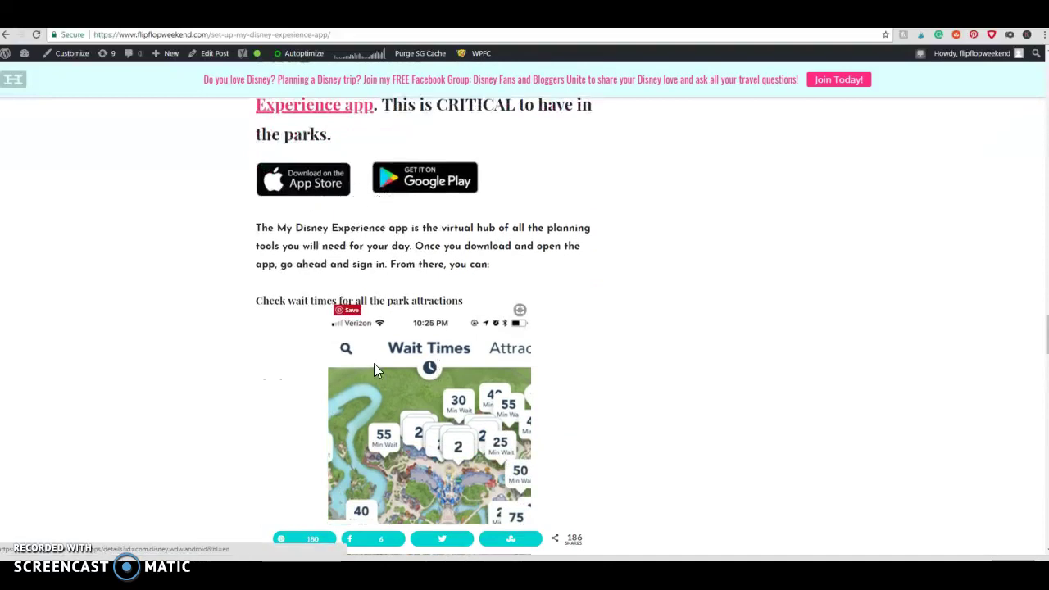
scroll(374, 368, down, 1)
scroll(364, 328, down, 2)
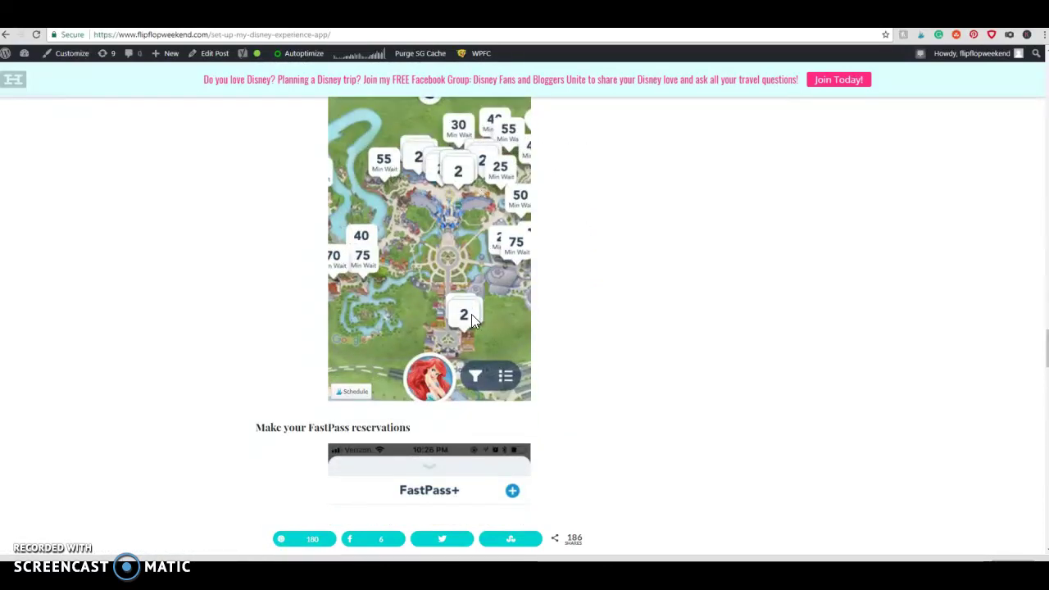
scroll(422, 293, down, 3)
scroll(425, 397, down, 2)
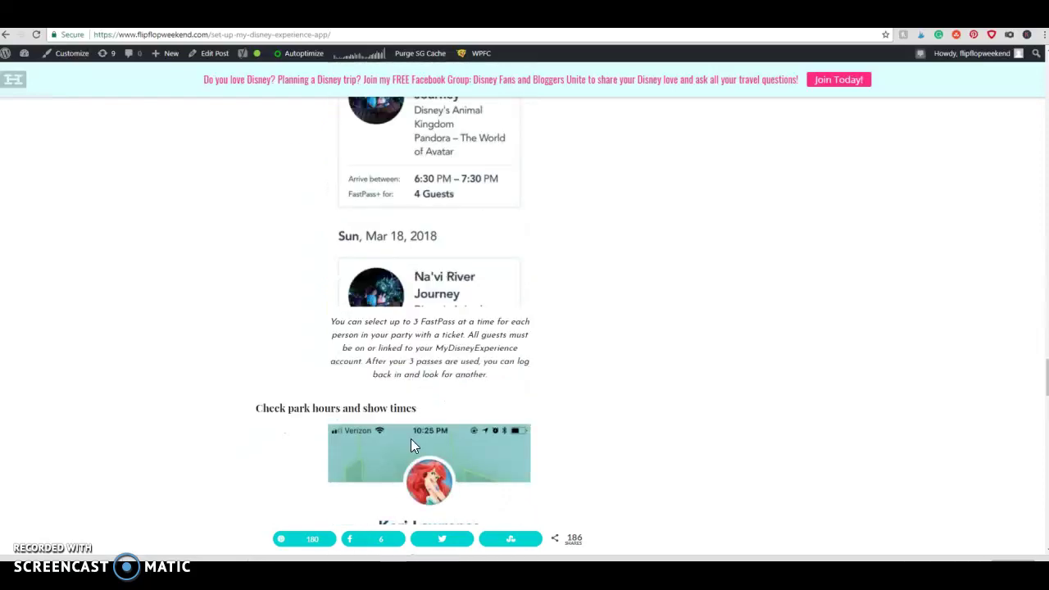
scroll(441, 364, up, 15)
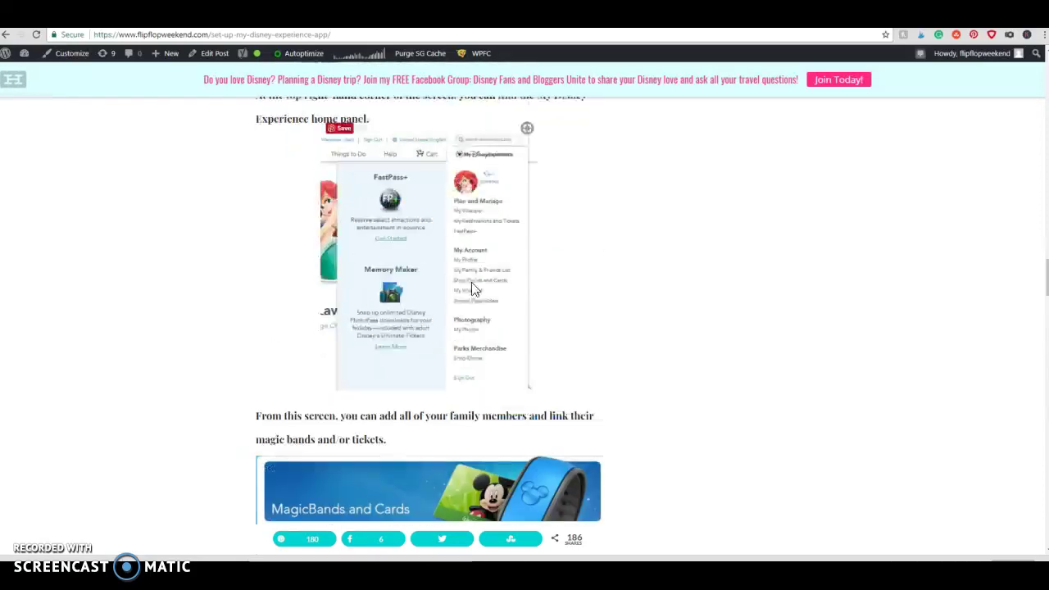
scroll(660, 316, up, 15)
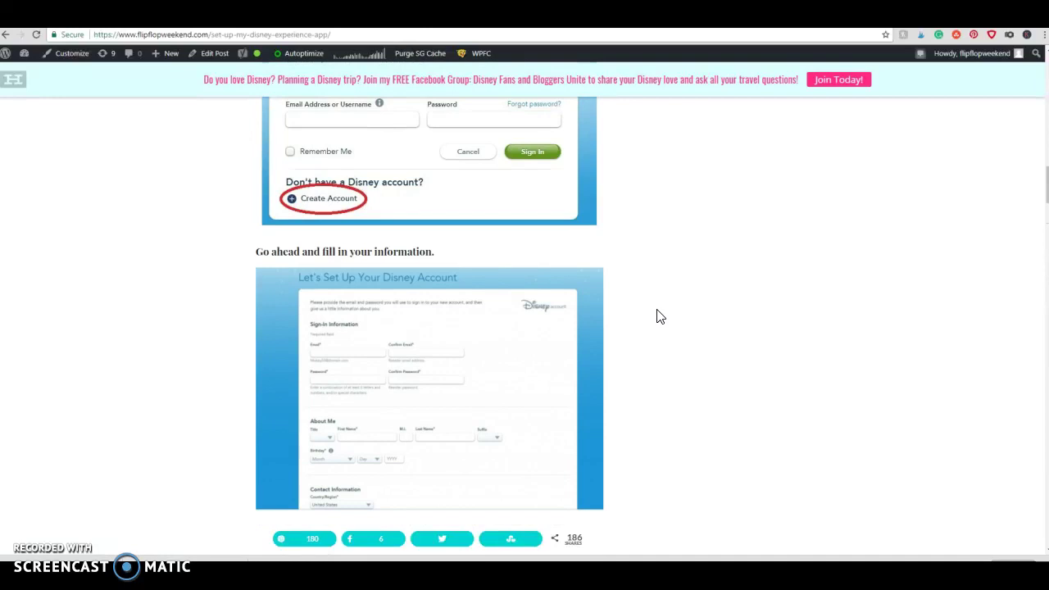
scroll(660, 315, up, 12)
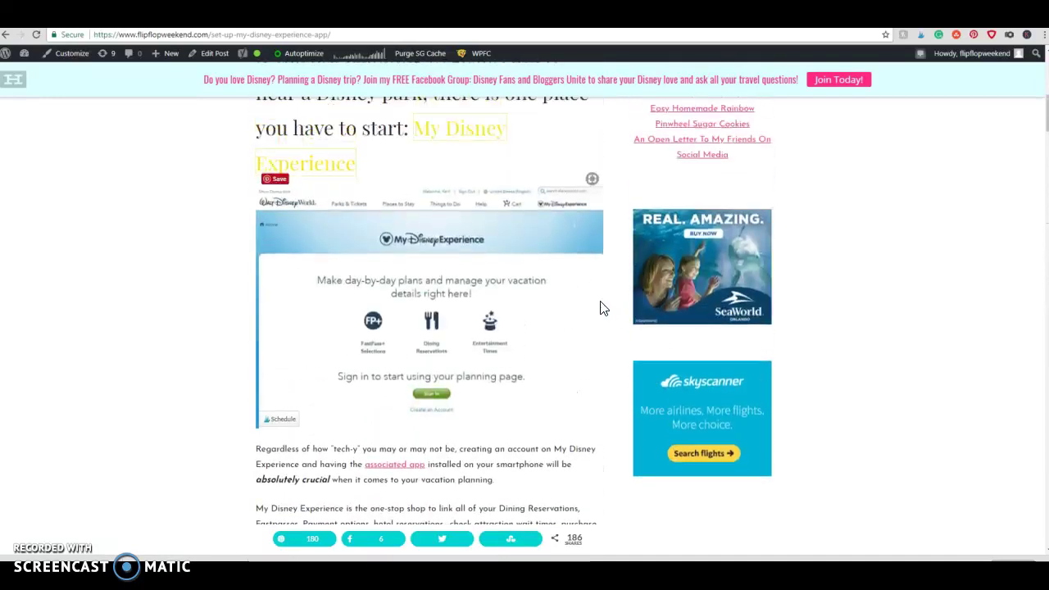
scroll(600, 307, up, 5)
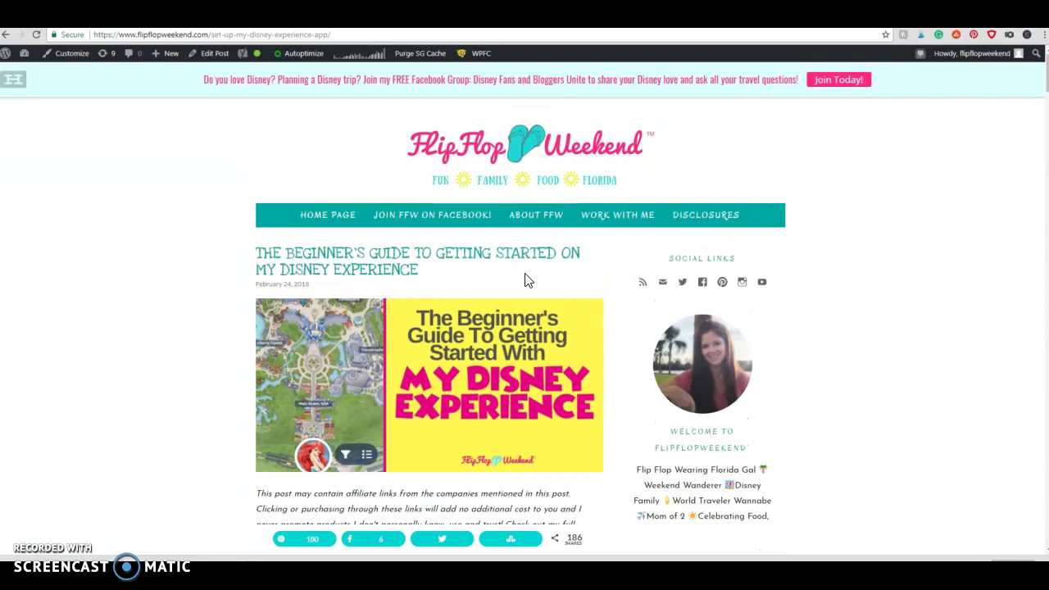
scroll(518, 285, down, 1)
scroll(492, 311, down, 4)
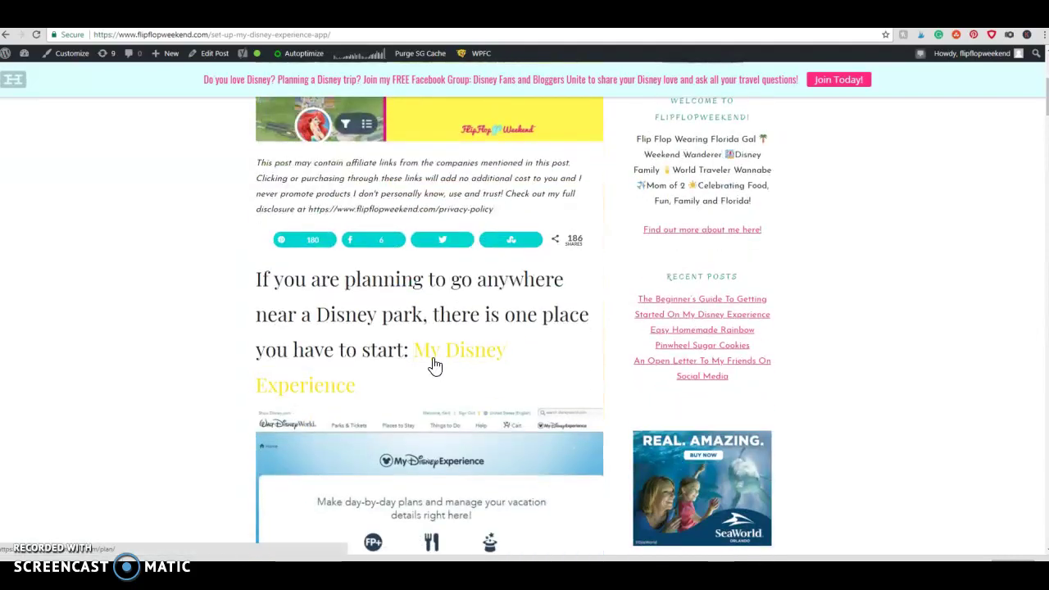
Follow the blog post's 'My Disney Experience' link to the Walt Disney World planning page
click(440, 366)
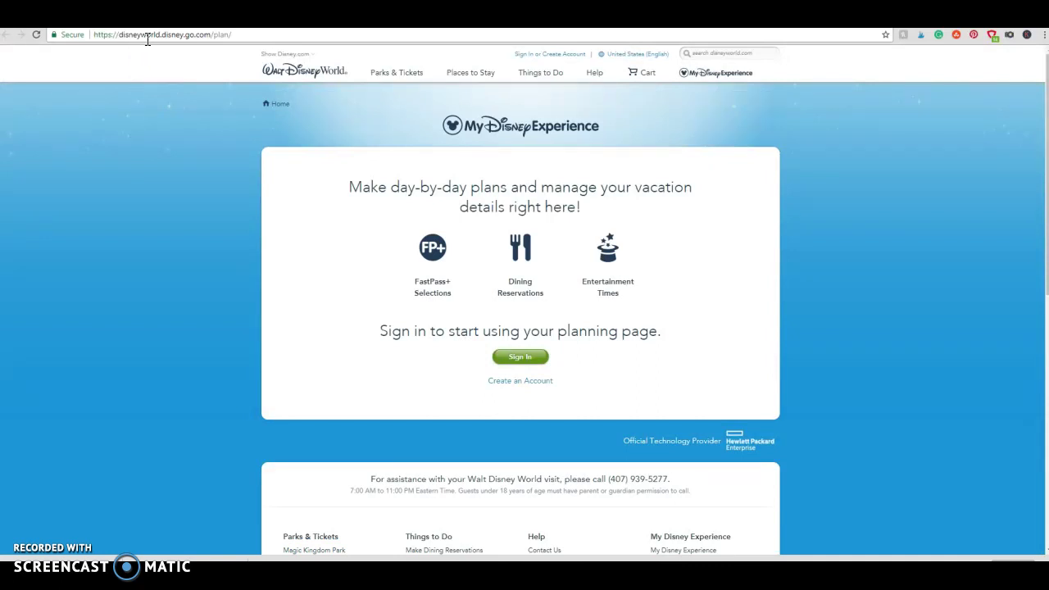
Start Create an Account, scroll the registration form, and toggle the updates checkbox off and on
click(520, 383)
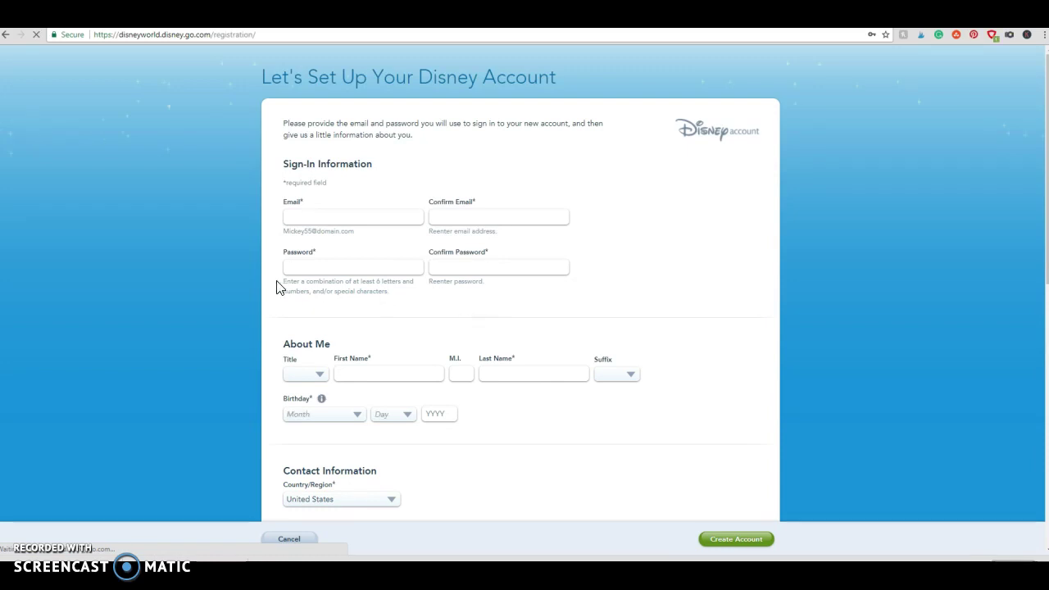
scroll(472, 443, down, 5)
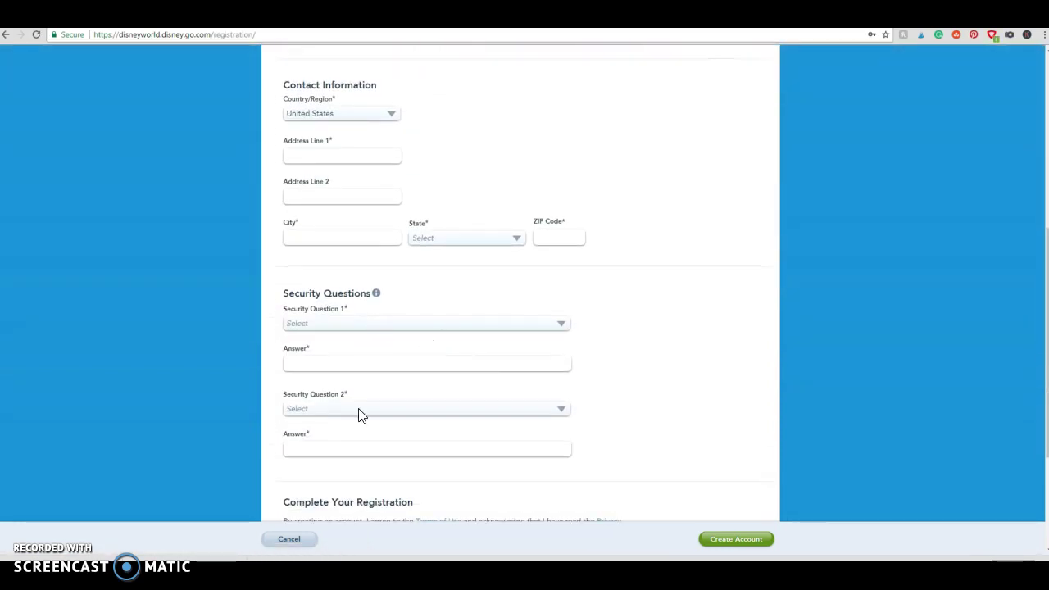
scroll(365, 446, down, 3)
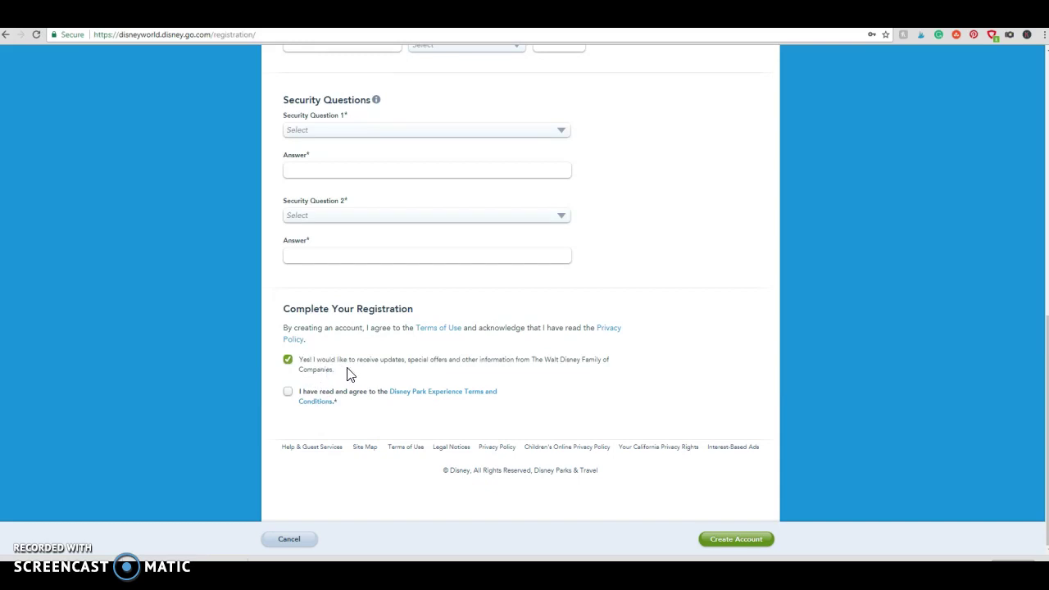
click(288, 361)
click(289, 361)
Keep the updates opt-in checked, finish registration, then browse the Cart, Parks & Tickets and My Disney Experience menus
click(288, 361)
click(289, 361)
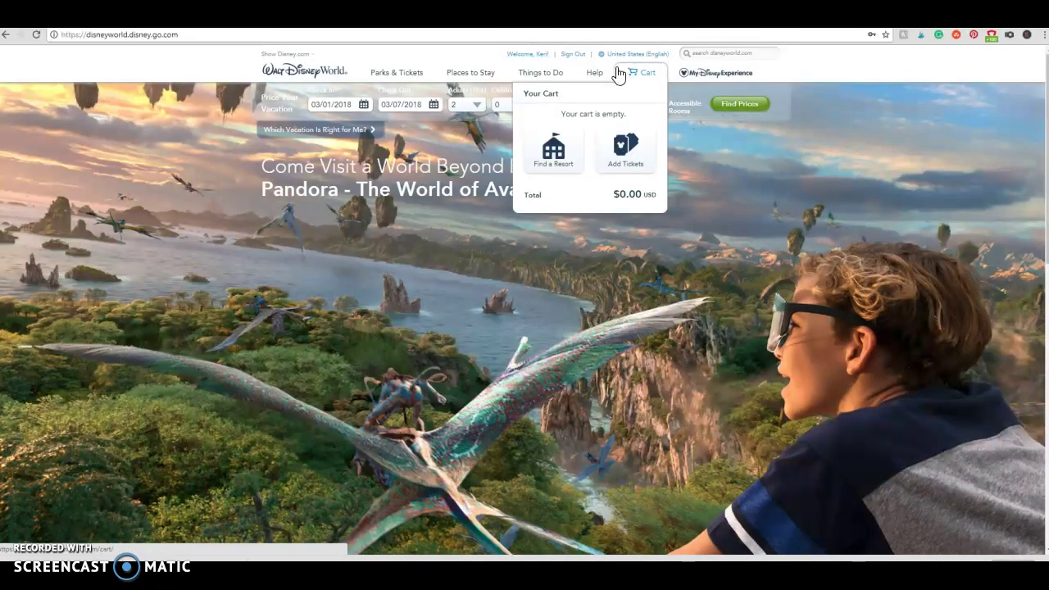
mouse_move(697, 79)
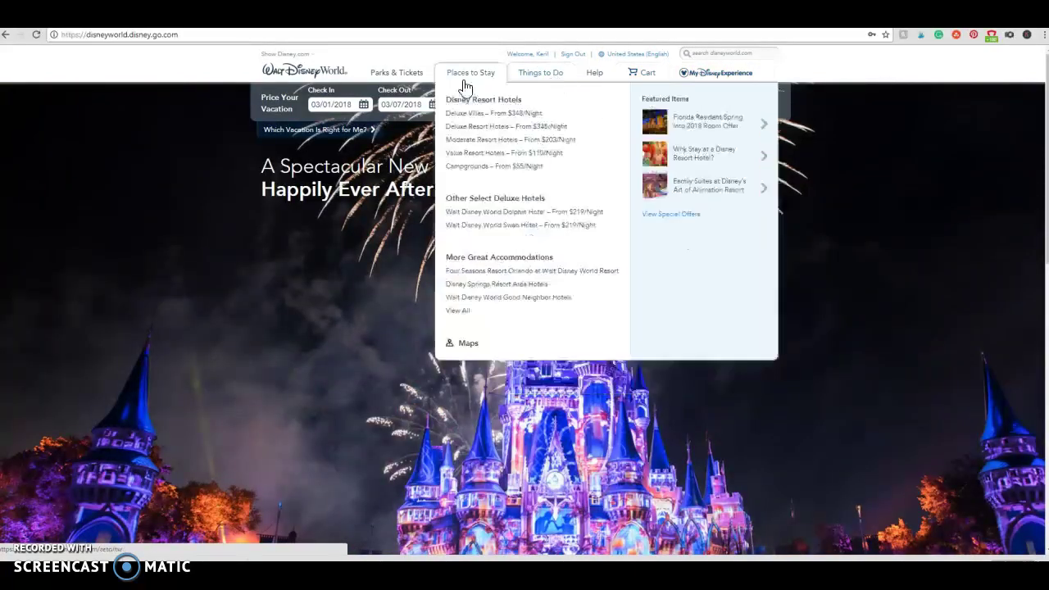
mouse_move(387, 78)
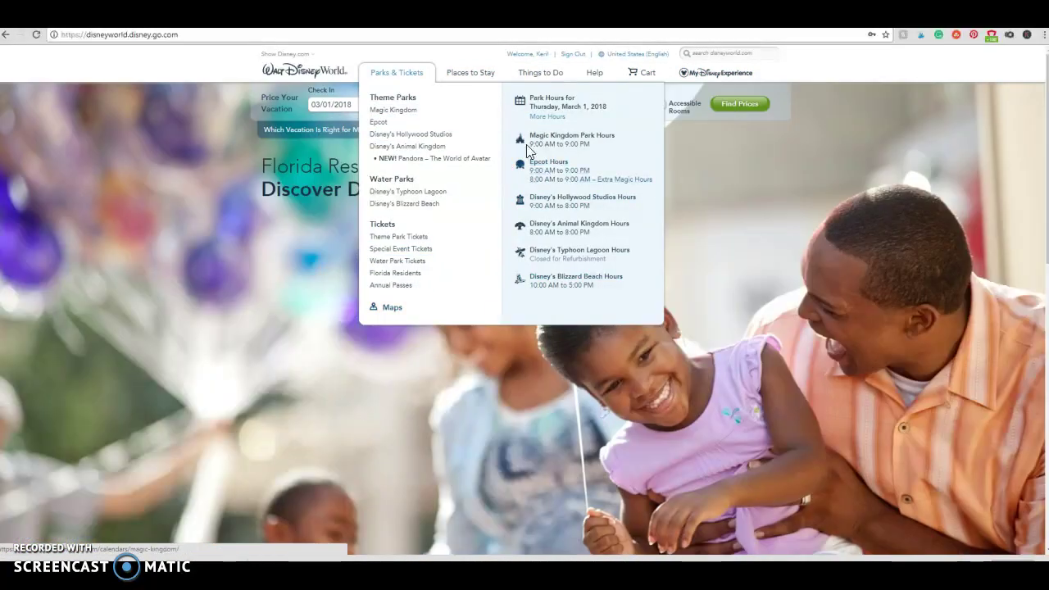
mouse_move(484, 73)
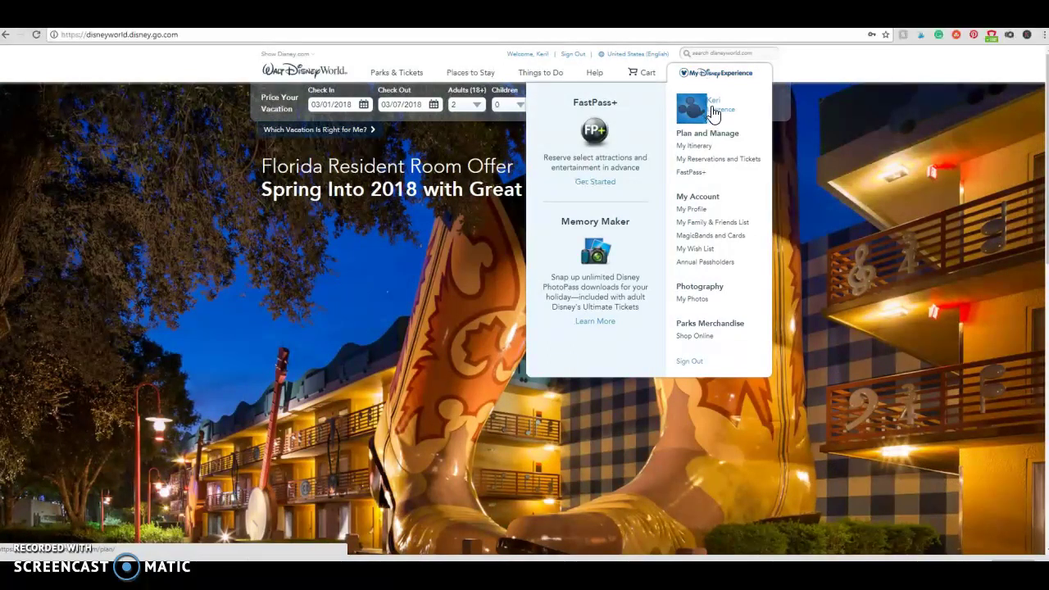
Go to the sign-in page and sign in using the blog's saved account email from autofill
click(715, 112)
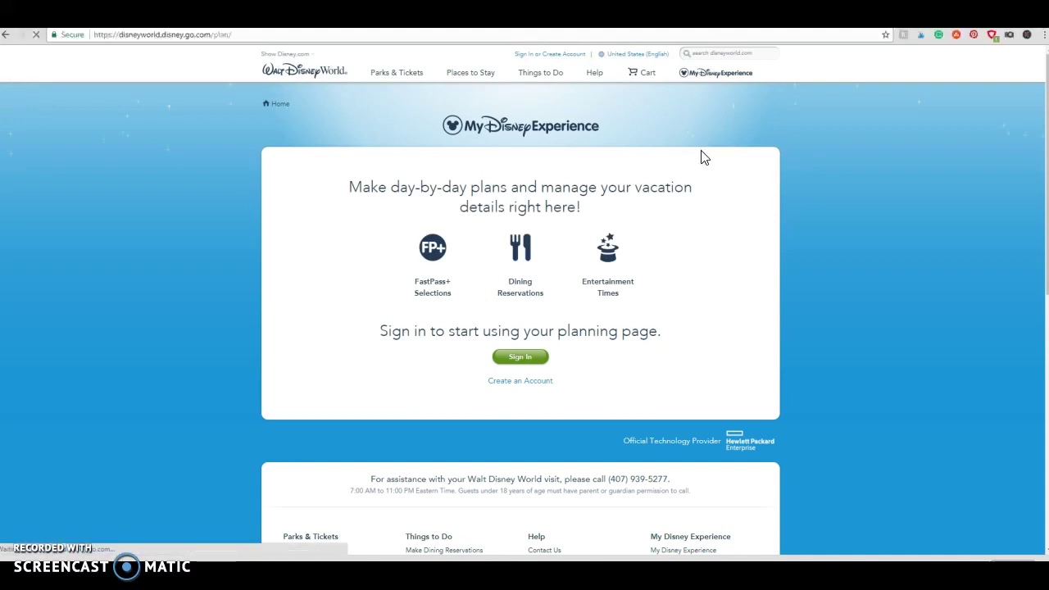
click(562, 55)
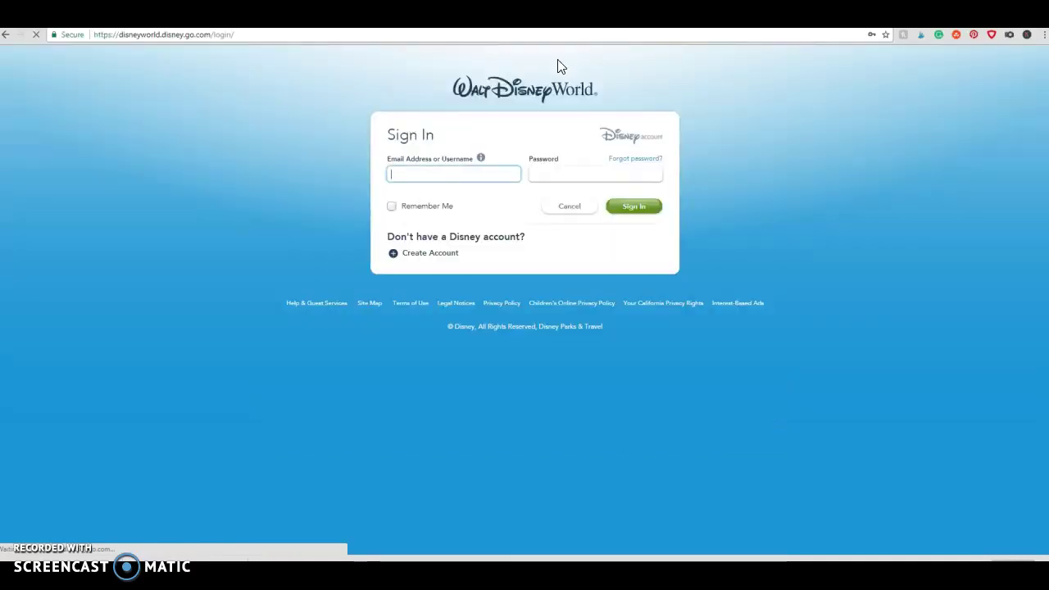
click(474, 173)
triple_click(474, 173)
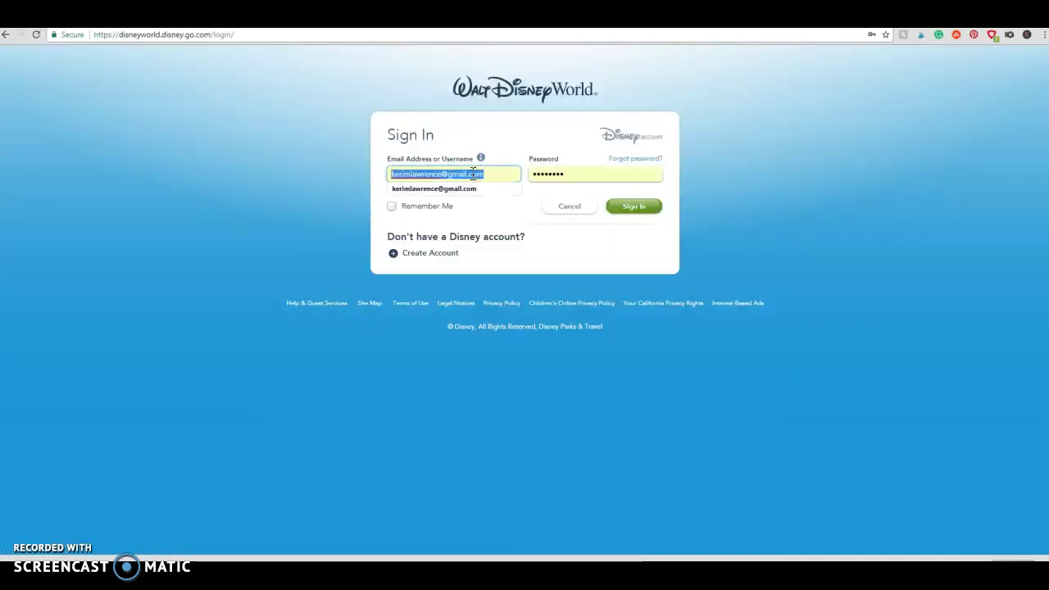
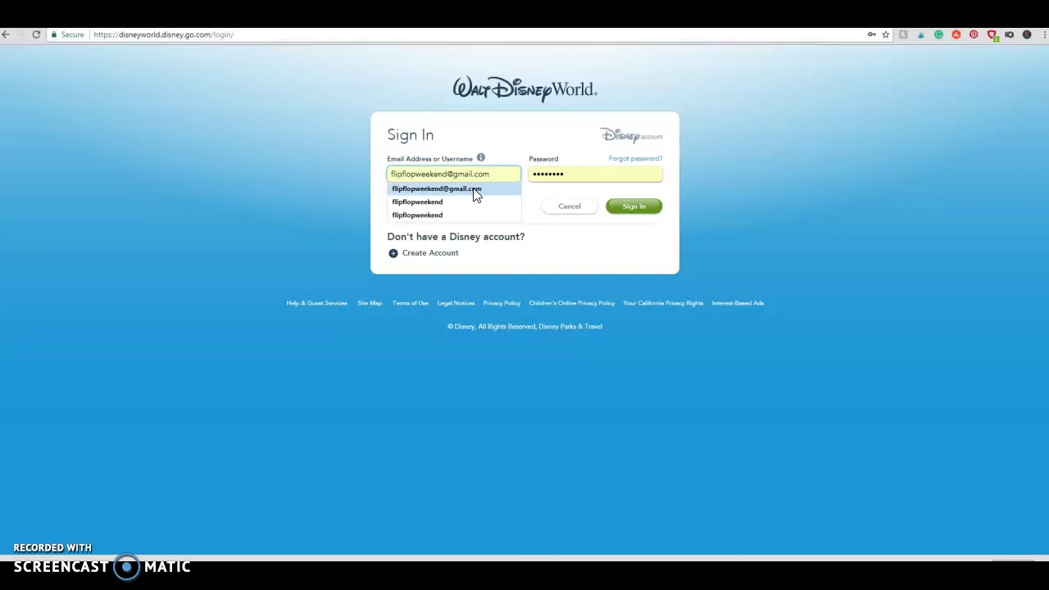
click(474, 190)
click(632, 210)
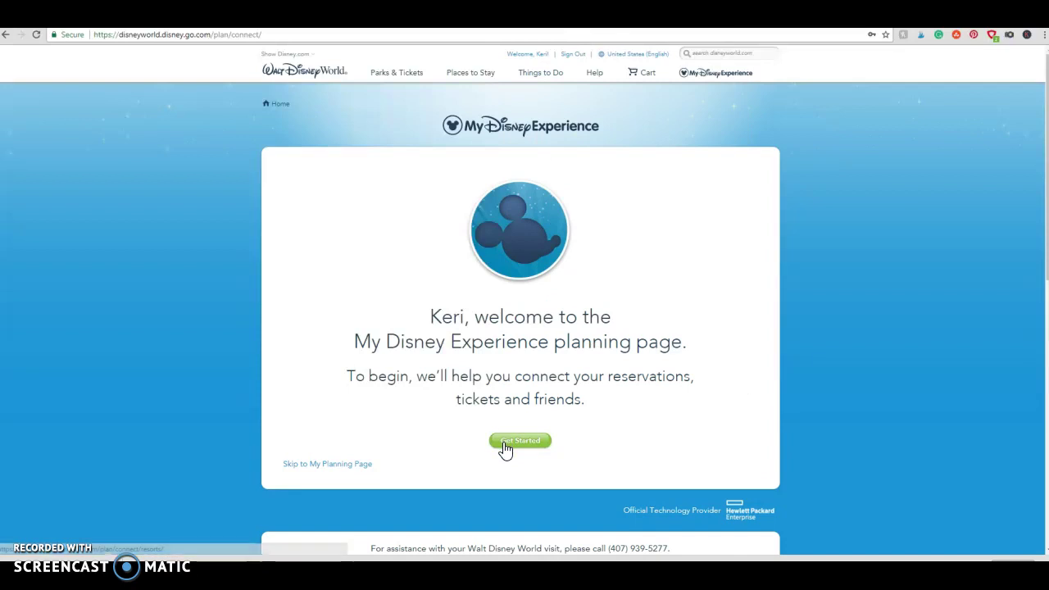
Start setup, answer No to a resort hotel reservation, and say you're planning with family
click(505, 442)
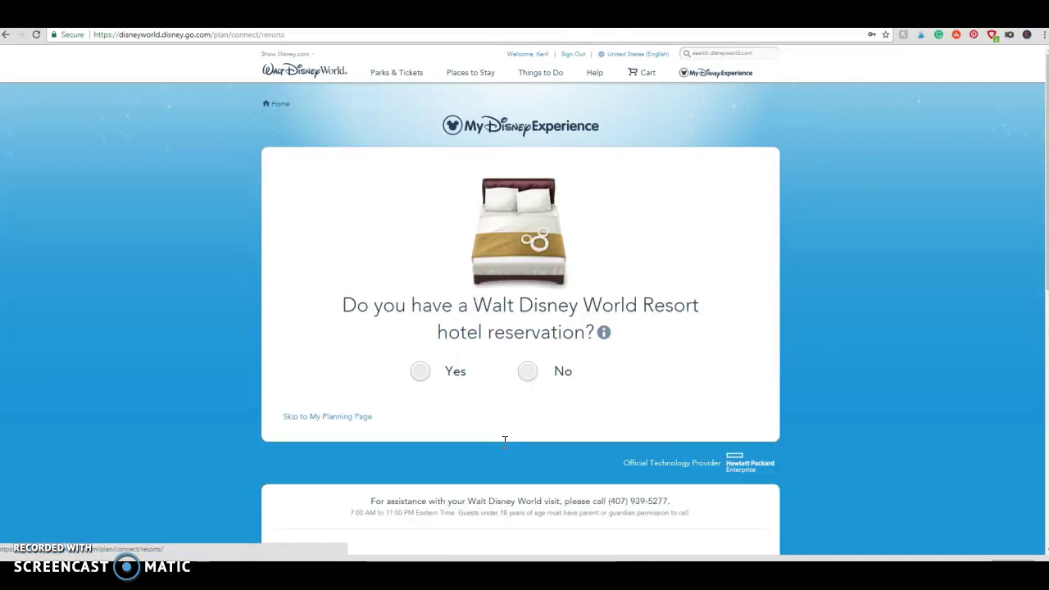
click(527, 377)
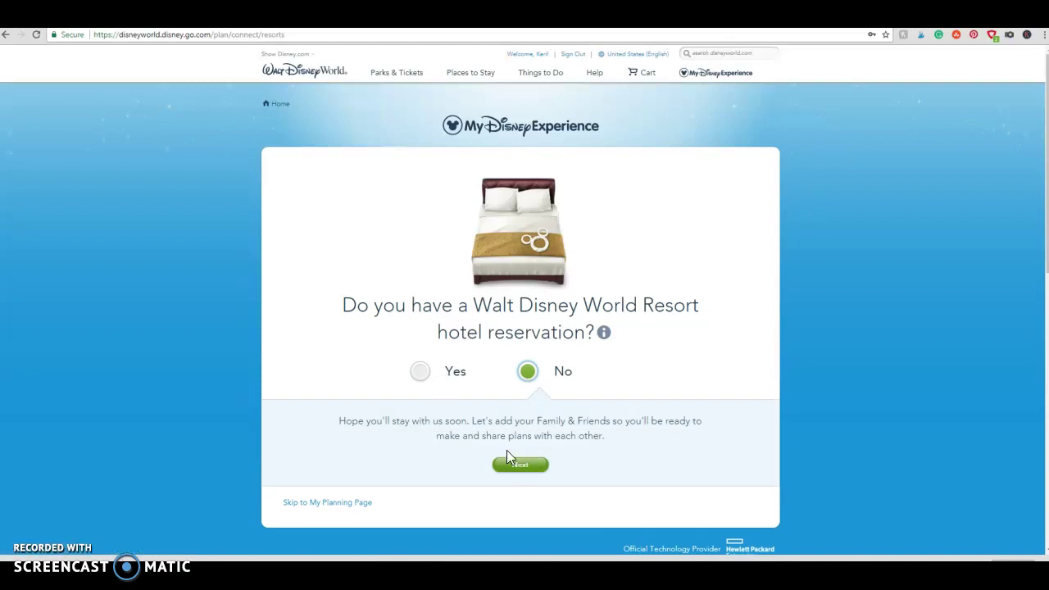
click(527, 474)
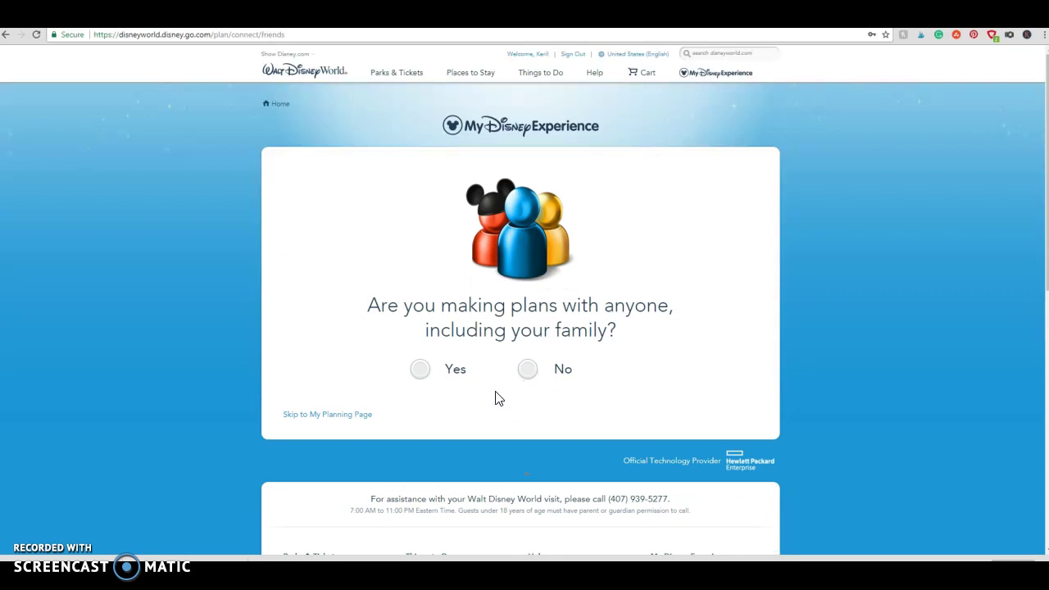
click(419, 371)
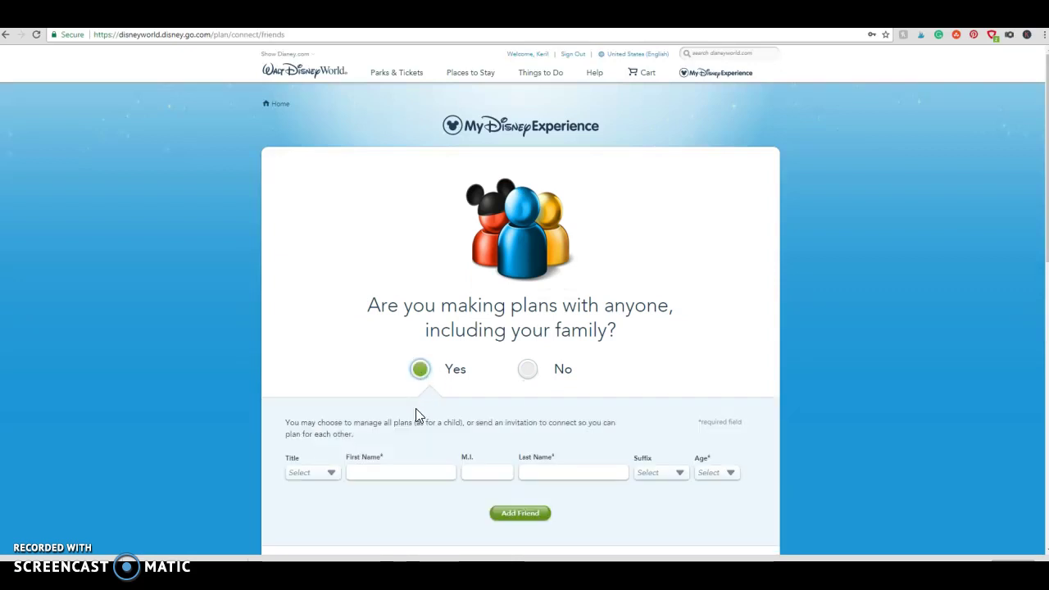
Enter the family member with title Mr. and the guest's first and last name
scroll(361, 421, down, 2)
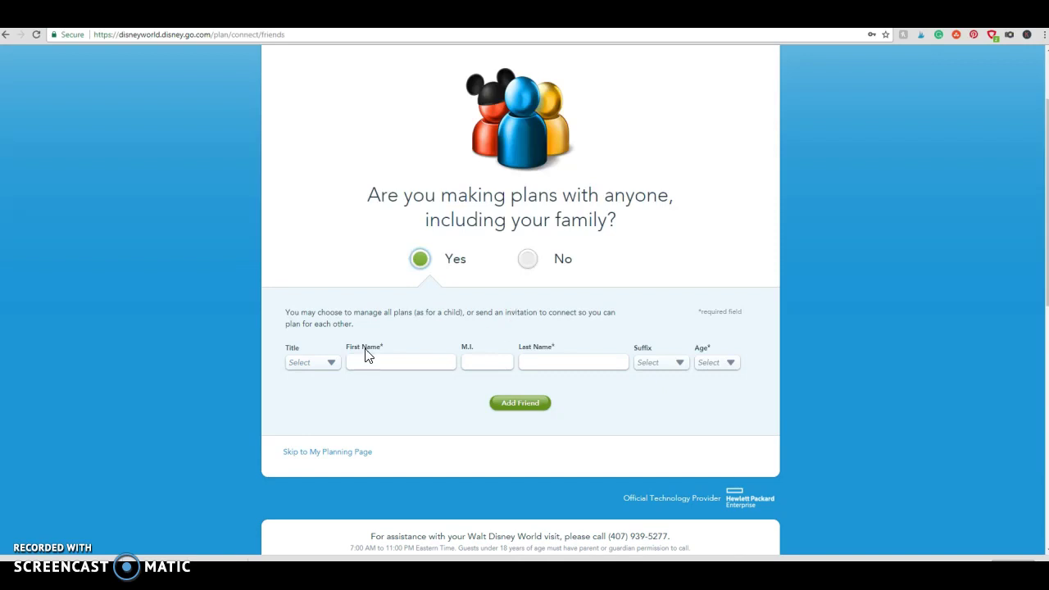
click(318, 365)
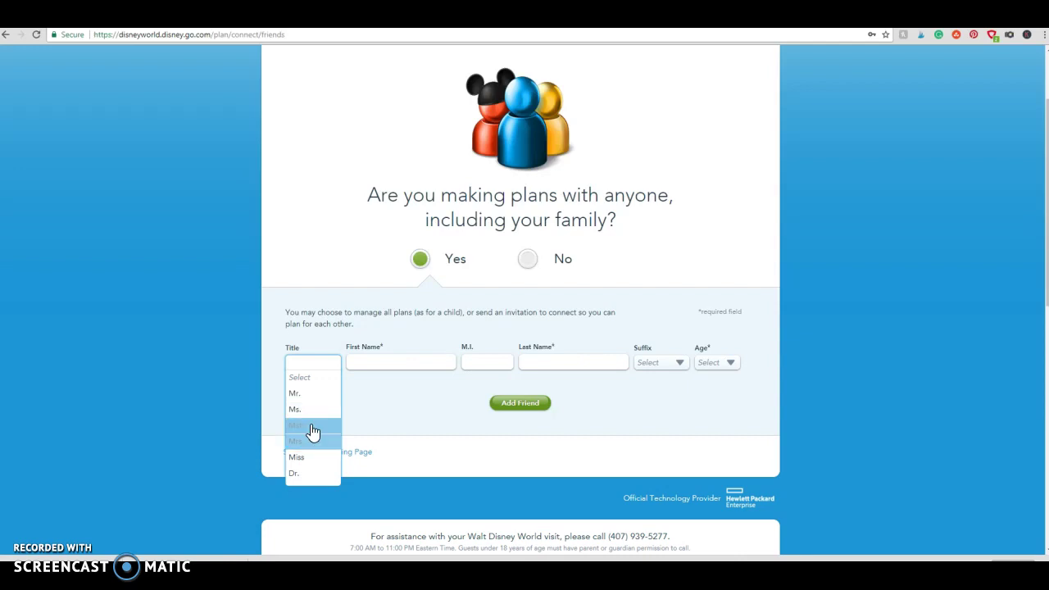
click(315, 395)
click(369, 363)
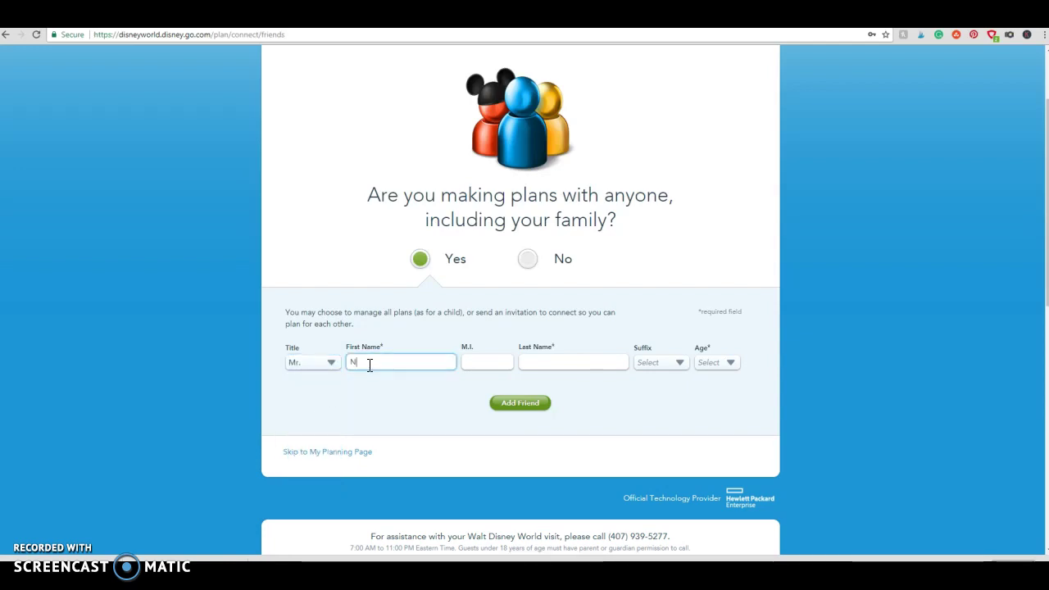
key(Tab)
key(Tab)
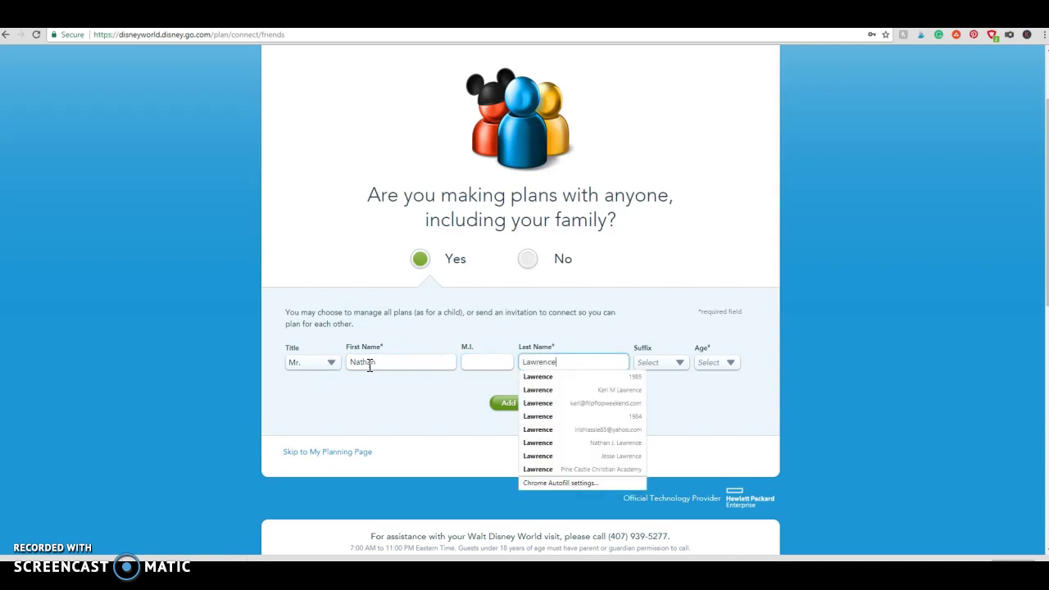
Set the guest's age to 18+
click(653, 366)
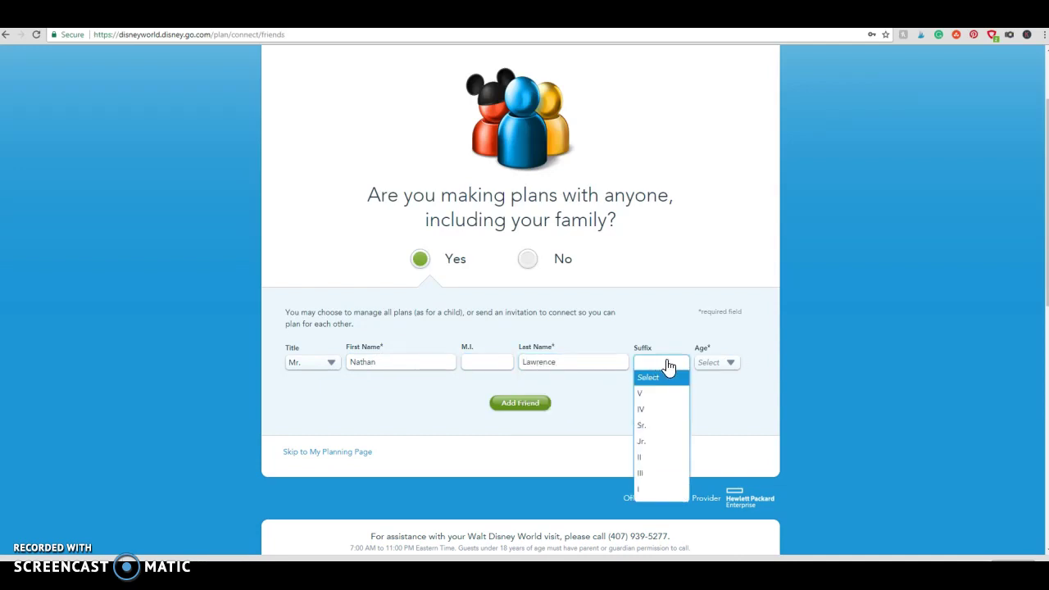
click(708, 365)
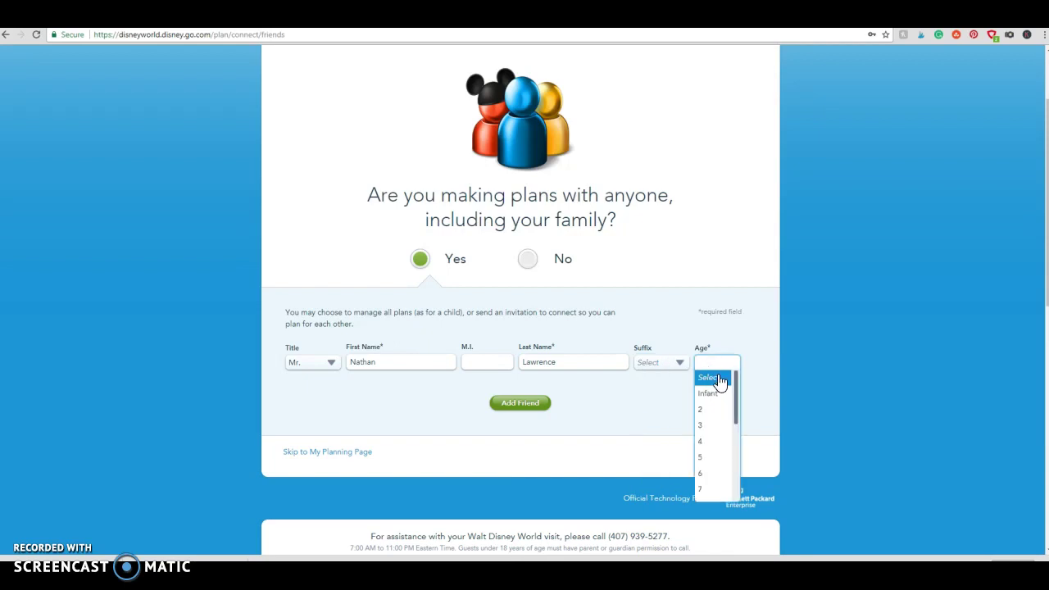
scroll(742, 402, down, 1)
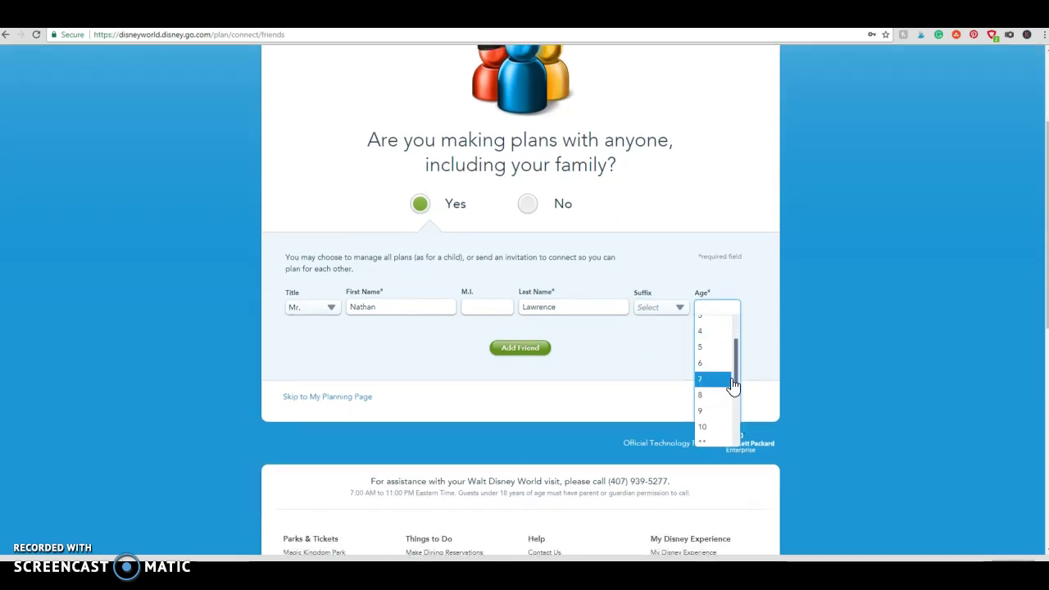
scroll(727, 369, down, 4)
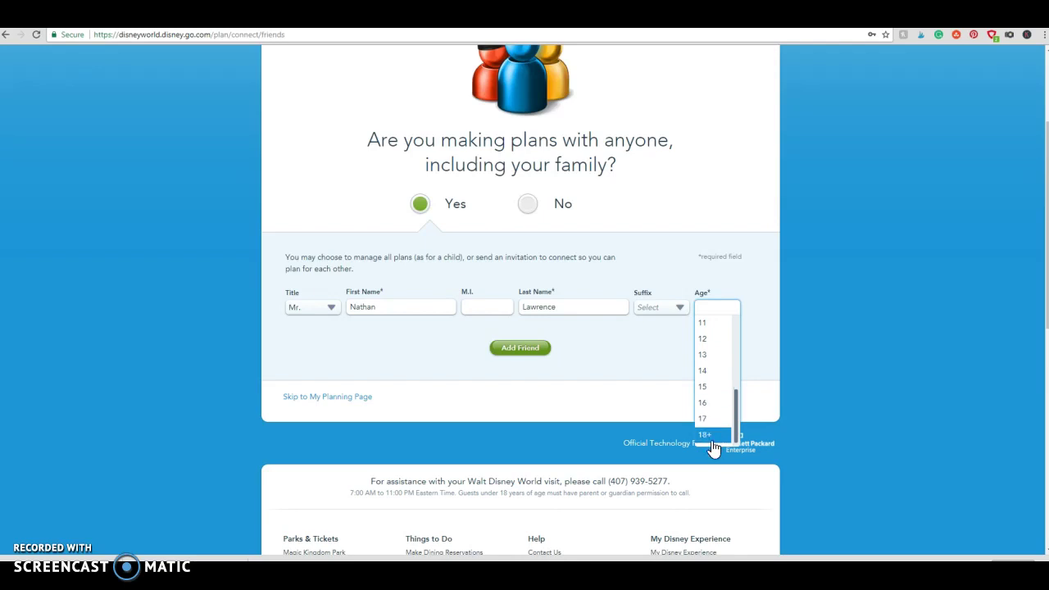
click(710, 436)
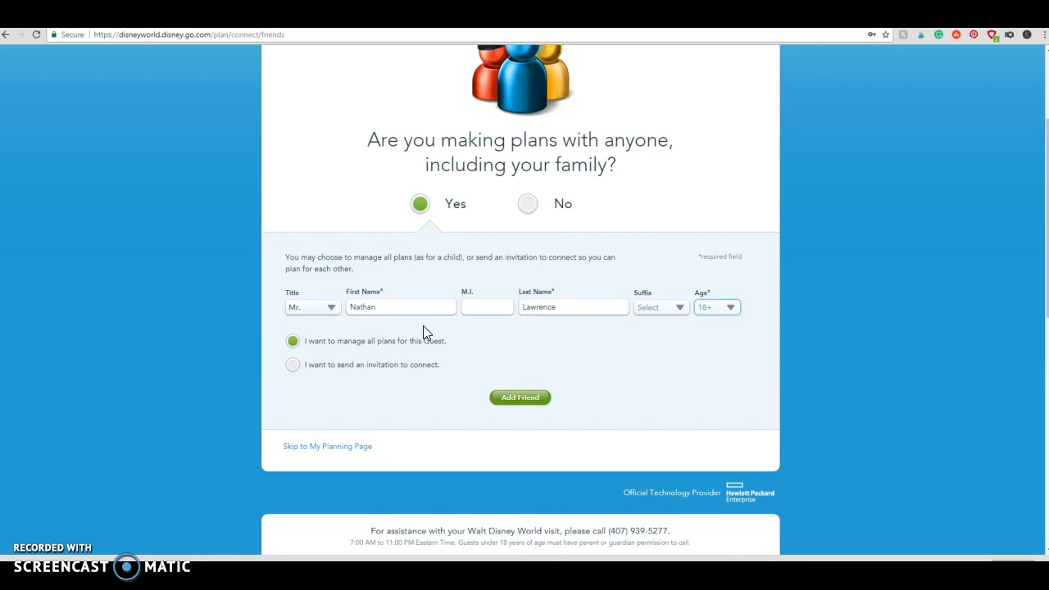
Choose to send the guest an invitation to connect rather than managing all their plans
click(359, 366)
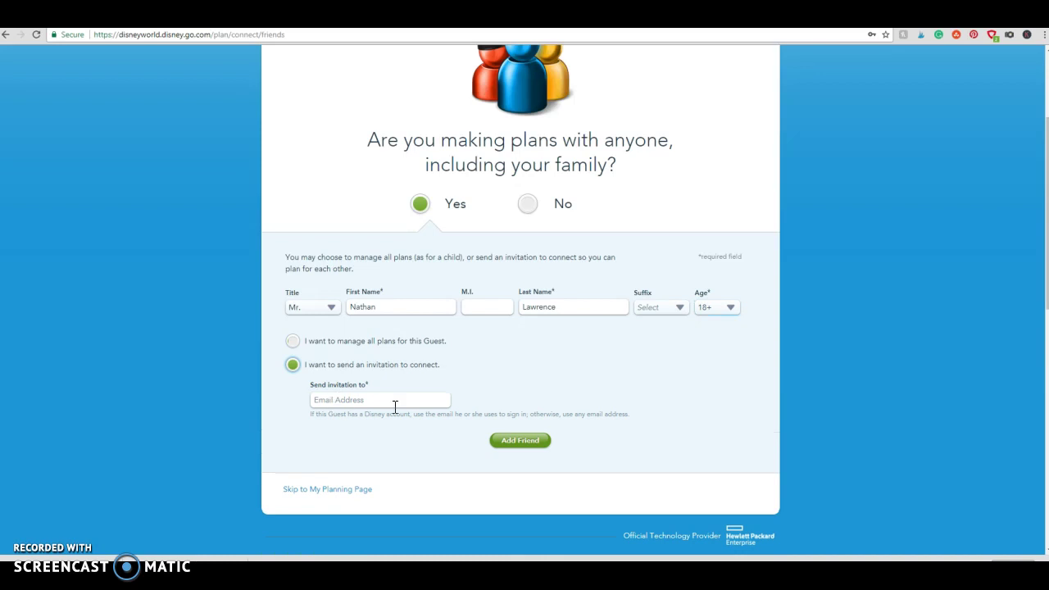
click(293, 342)
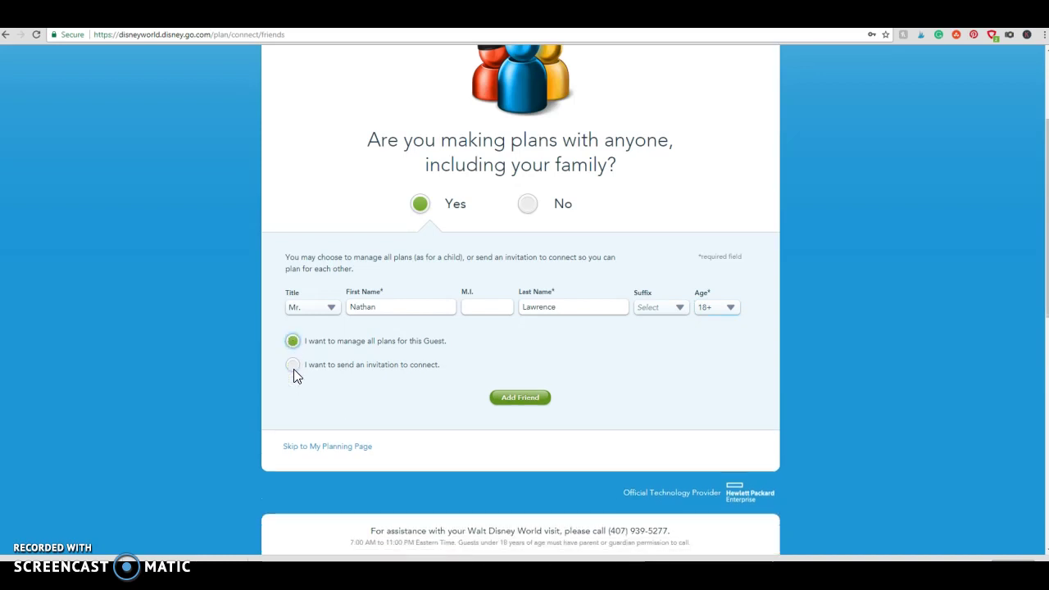
click(293, 365)
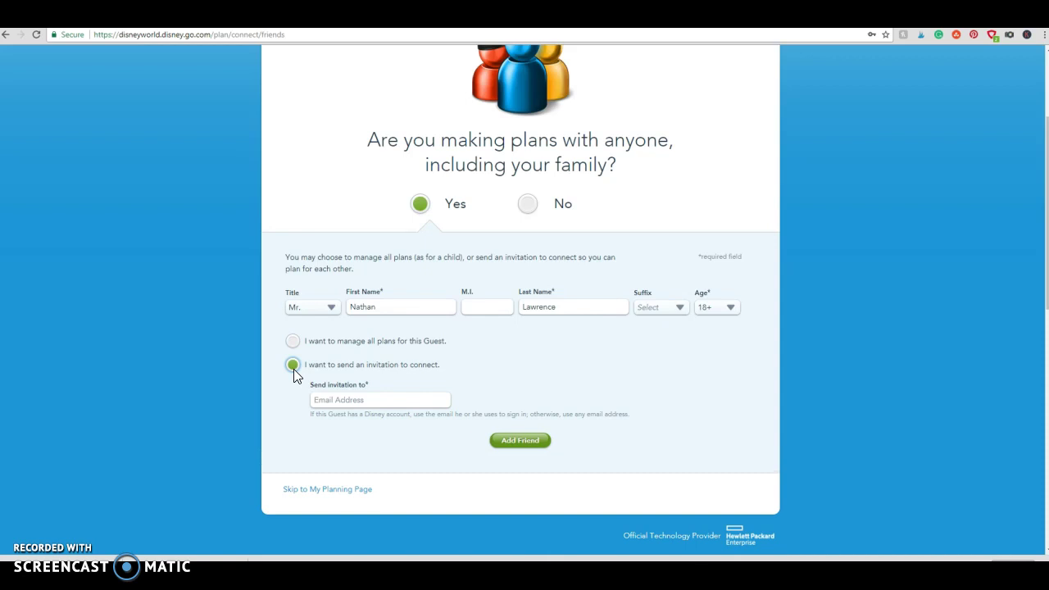
click(320, 343)
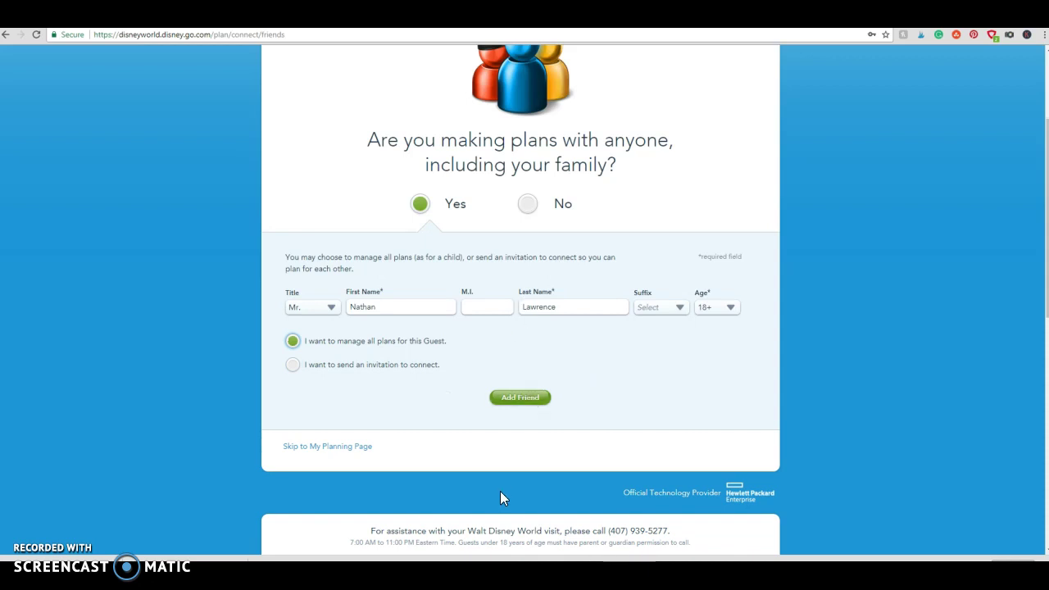
click(386, 371)
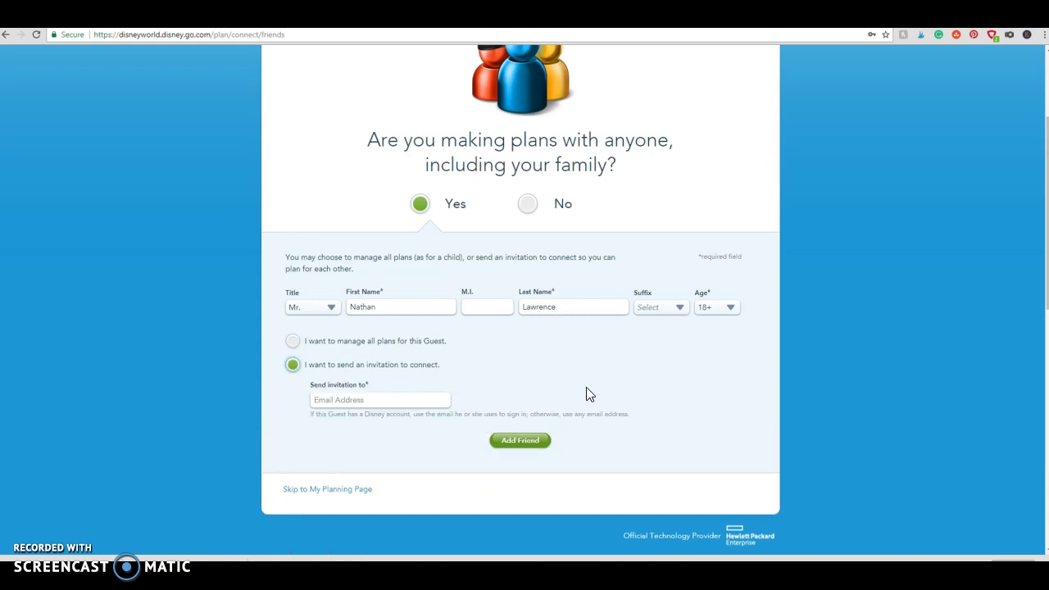
Open the account's profile page from the My Disney Experience menu
scroll(590, 391, up, 3)
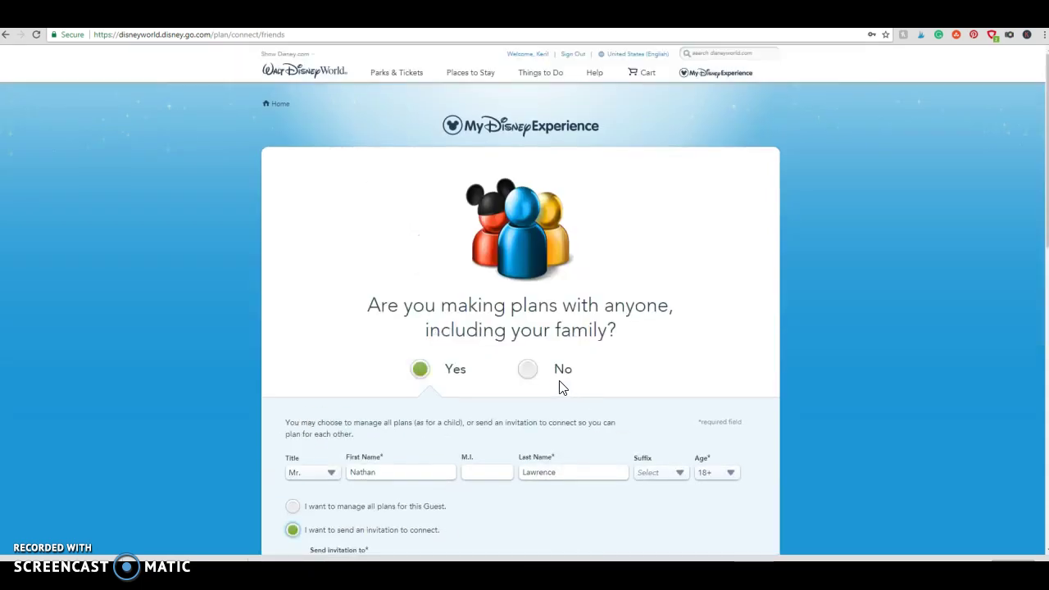
mouse_move(702, 76)
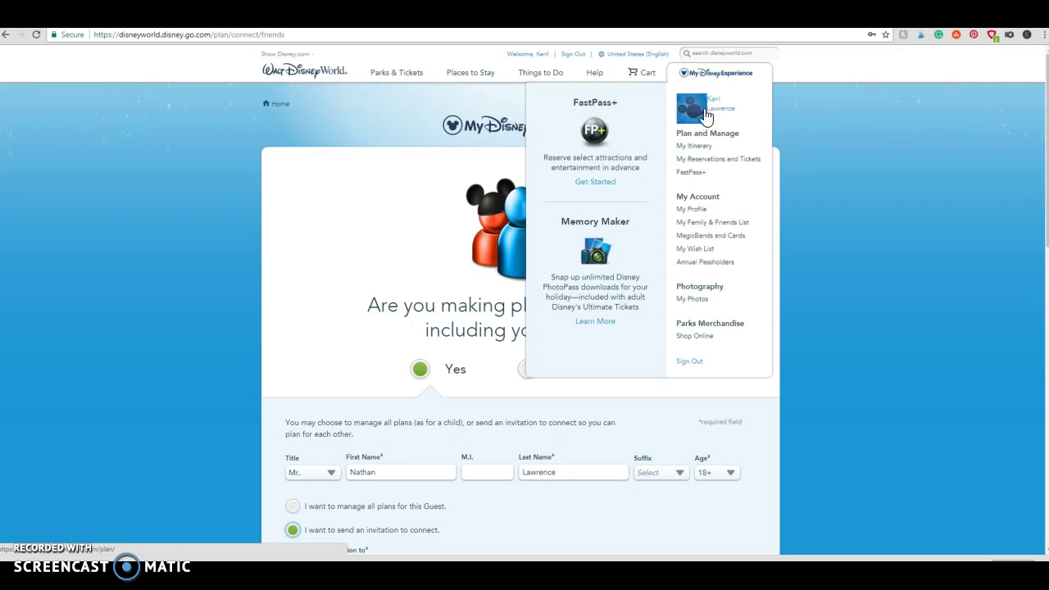
click(701, 214)
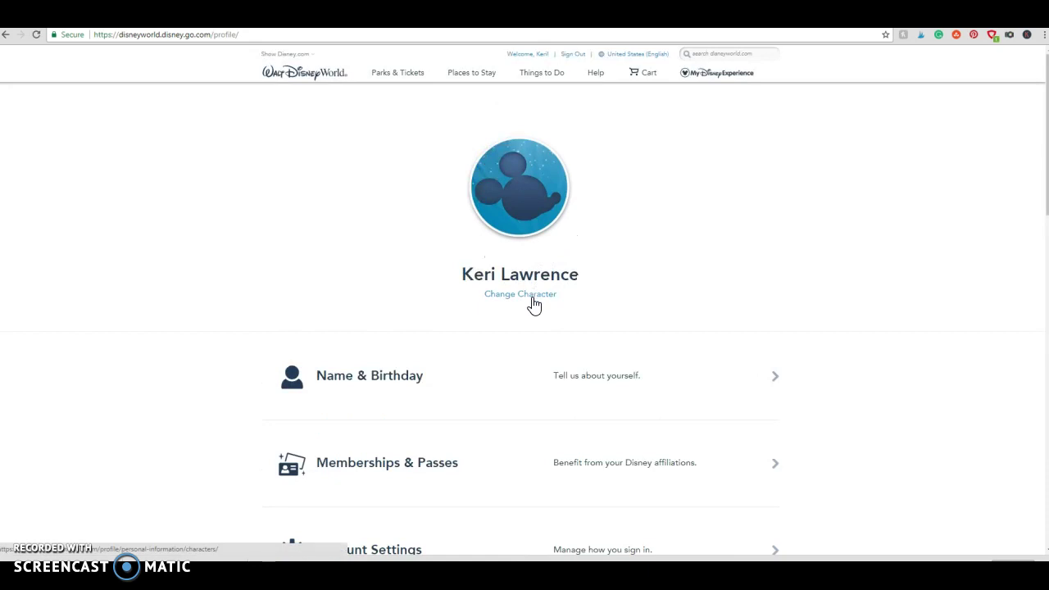
Choose Alice as the profile's character avatar and save it with Done
click(533, 303)
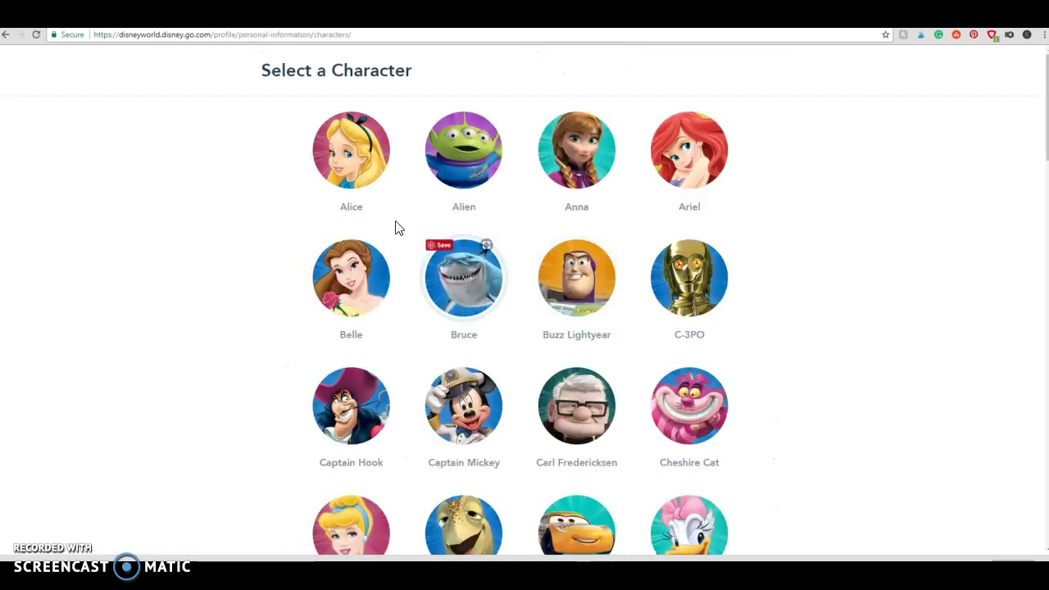
click(349, 179)
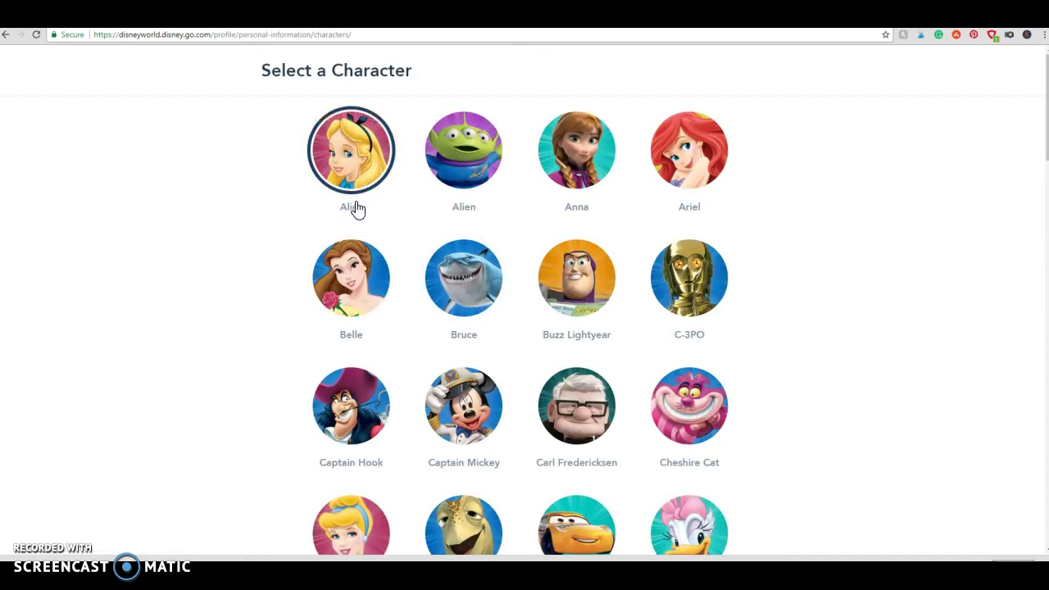
scroll(858, 222, down, 13)
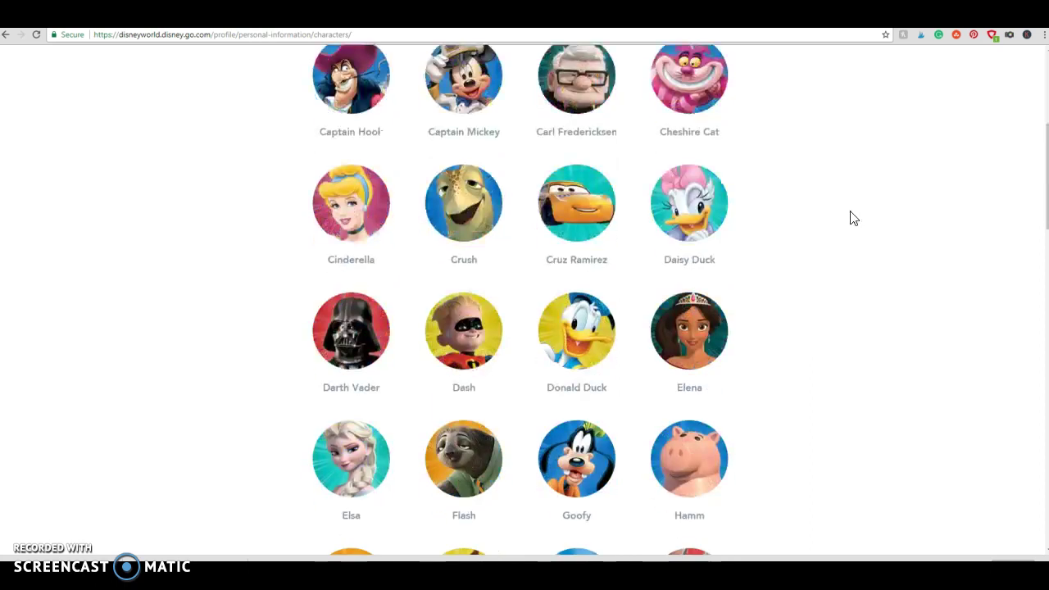
scroll(828, 416, down, 9)
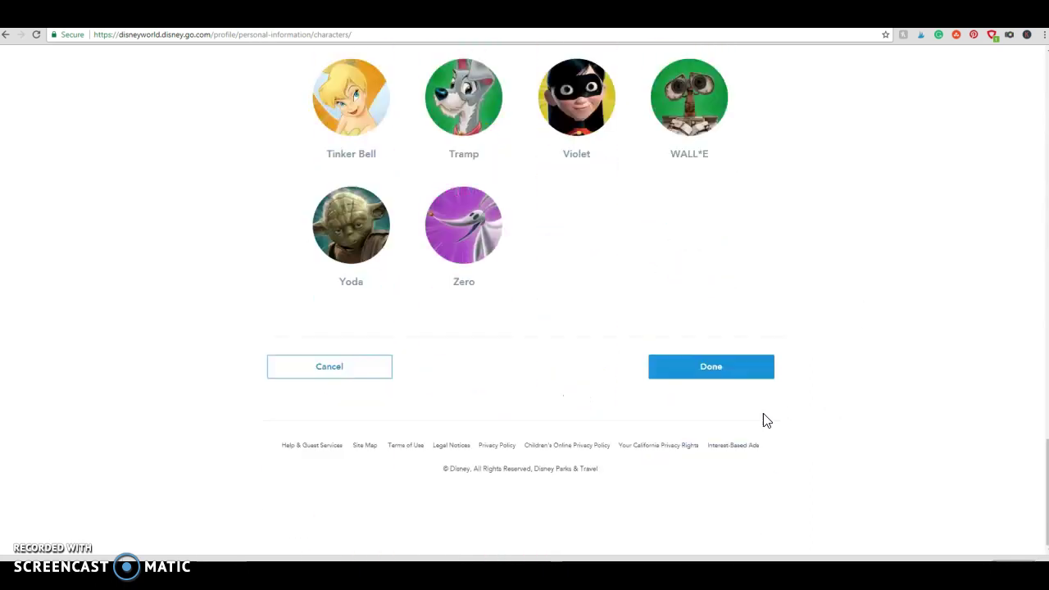
scroll(719, 335, up, 4)
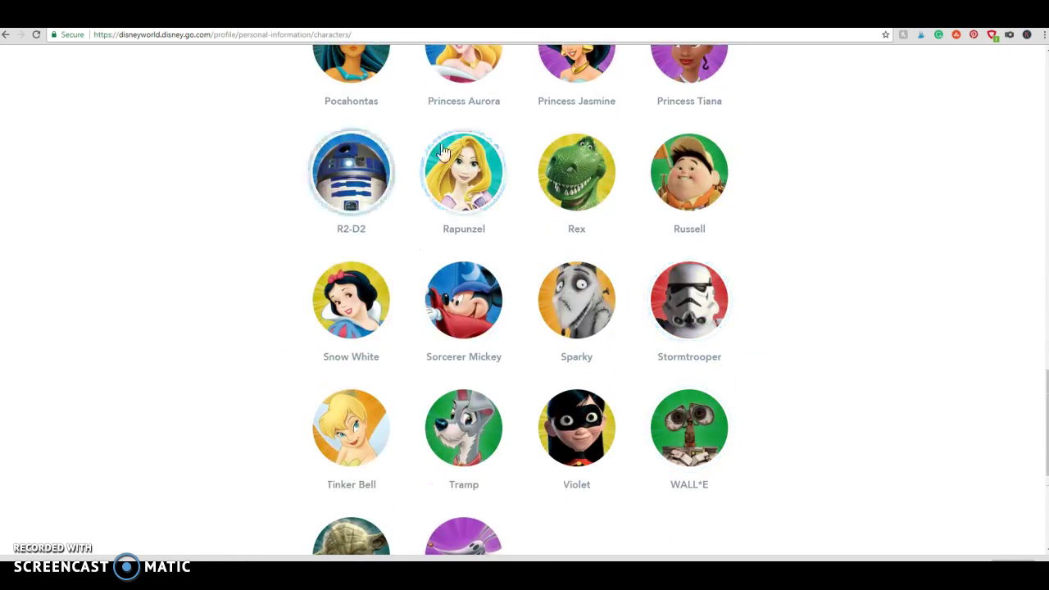
scroll(699, 346, down, 3)
click(728, 477)
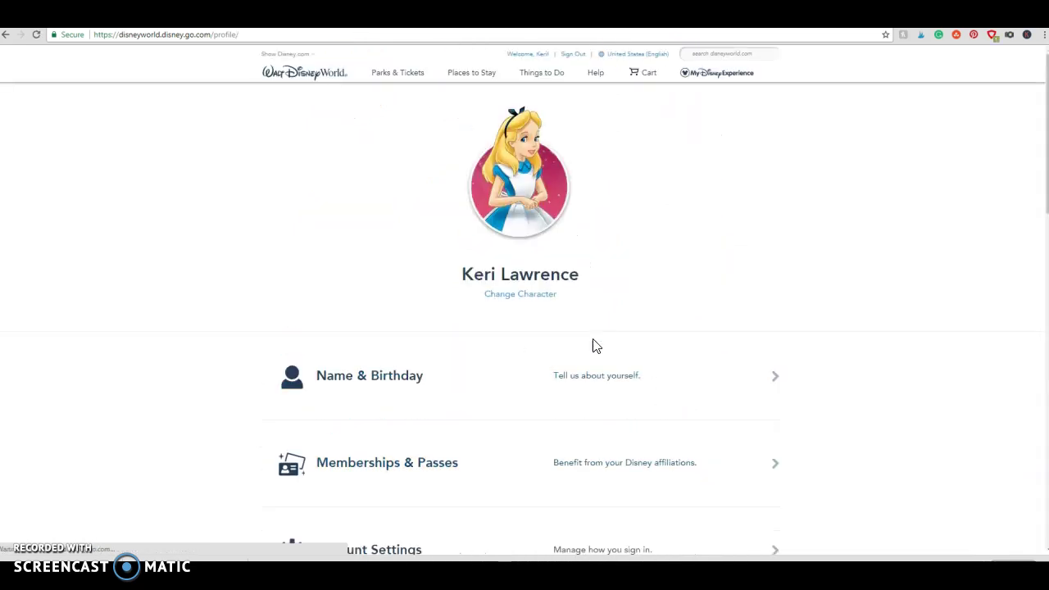
scroll(593, 424, down, 2)
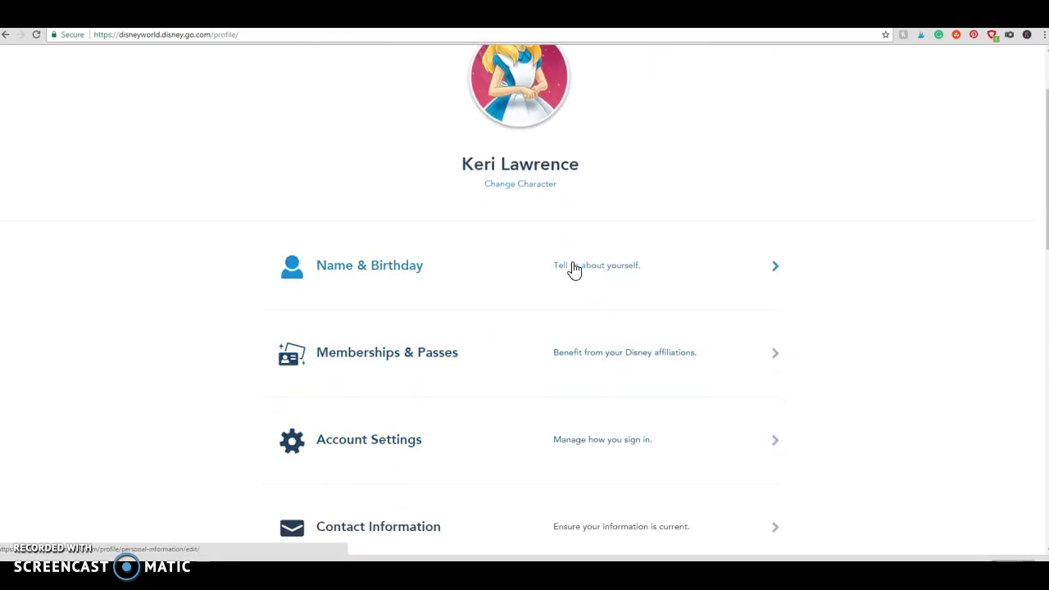
scroll(574, 270, down, 3)
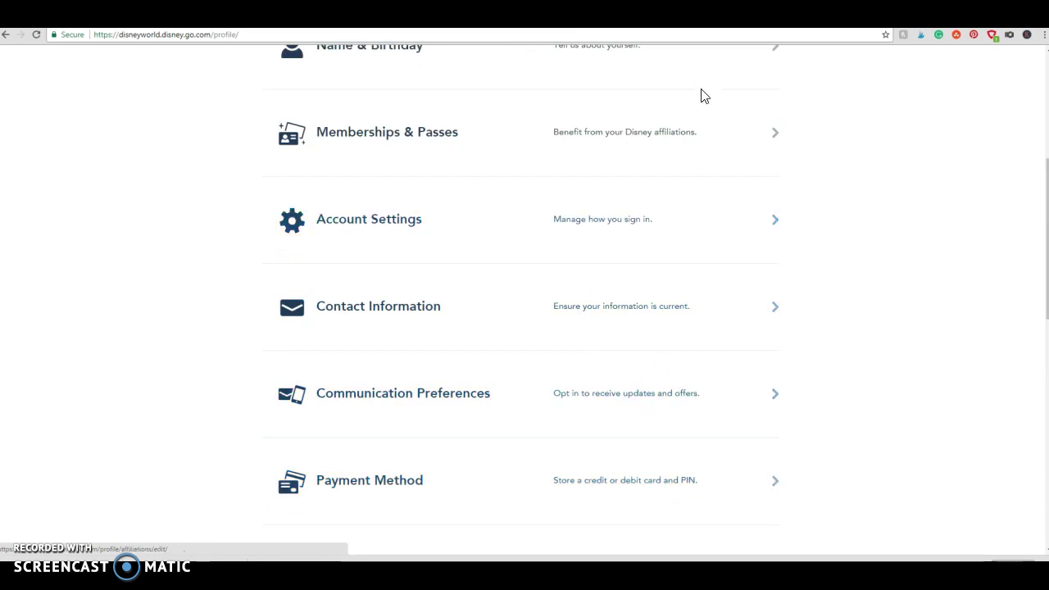
click(648, 141)
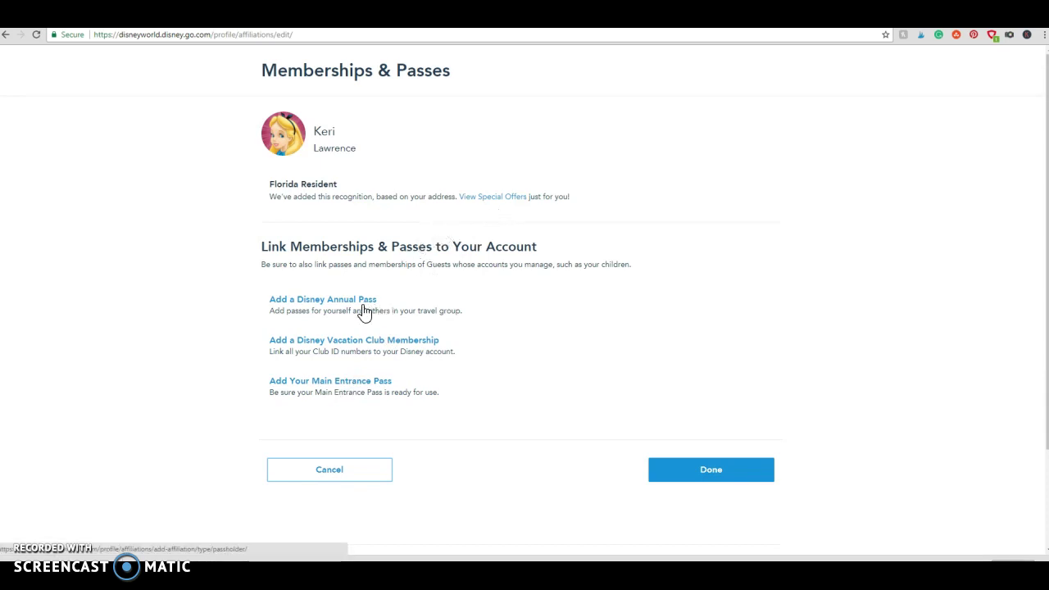
click(6, 38)
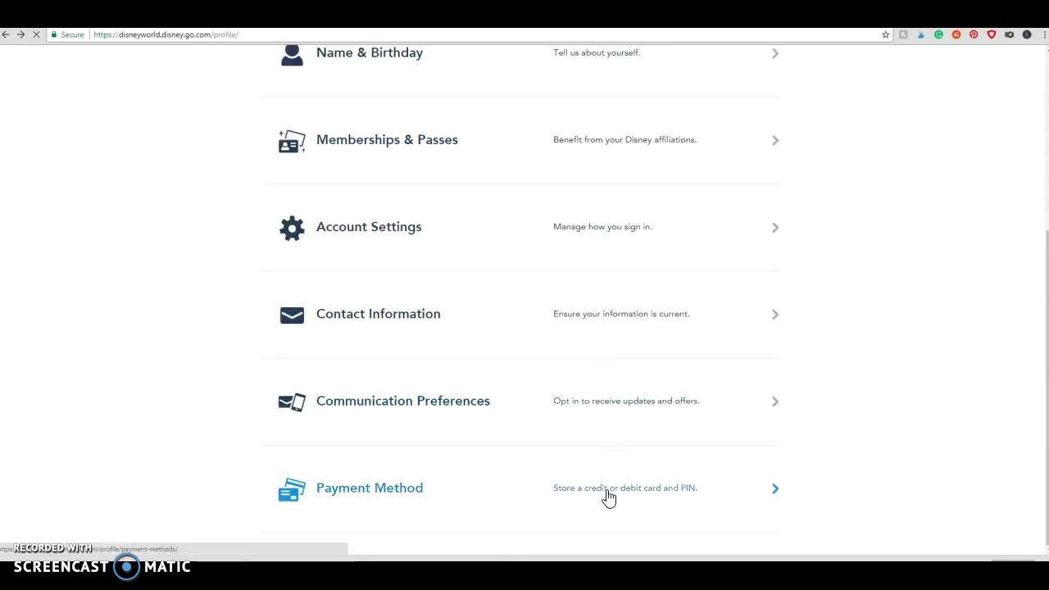
click(607, 492)
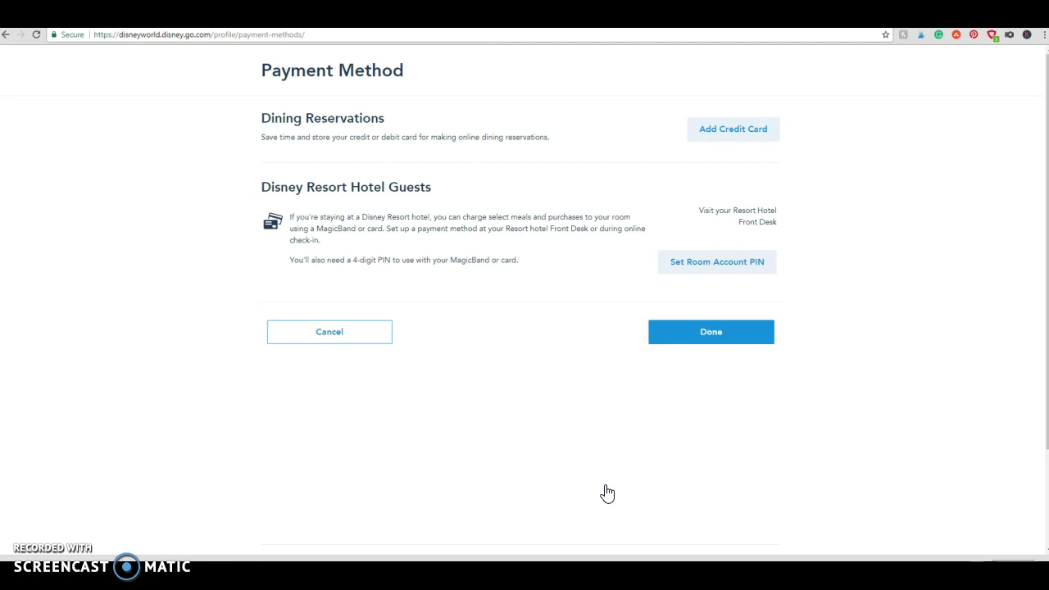
click(741, 137)
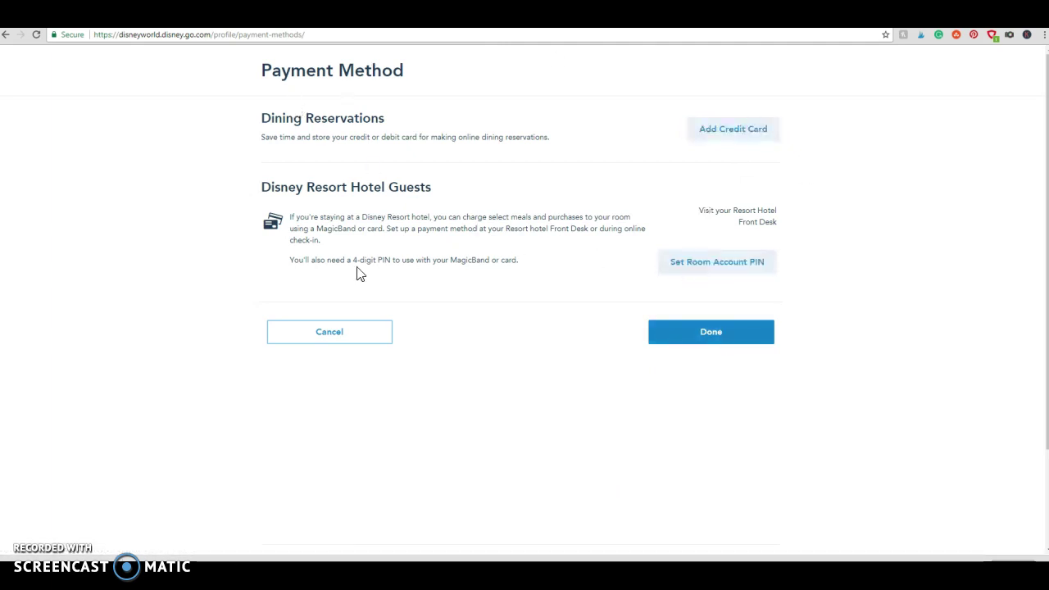
click(366, 334)
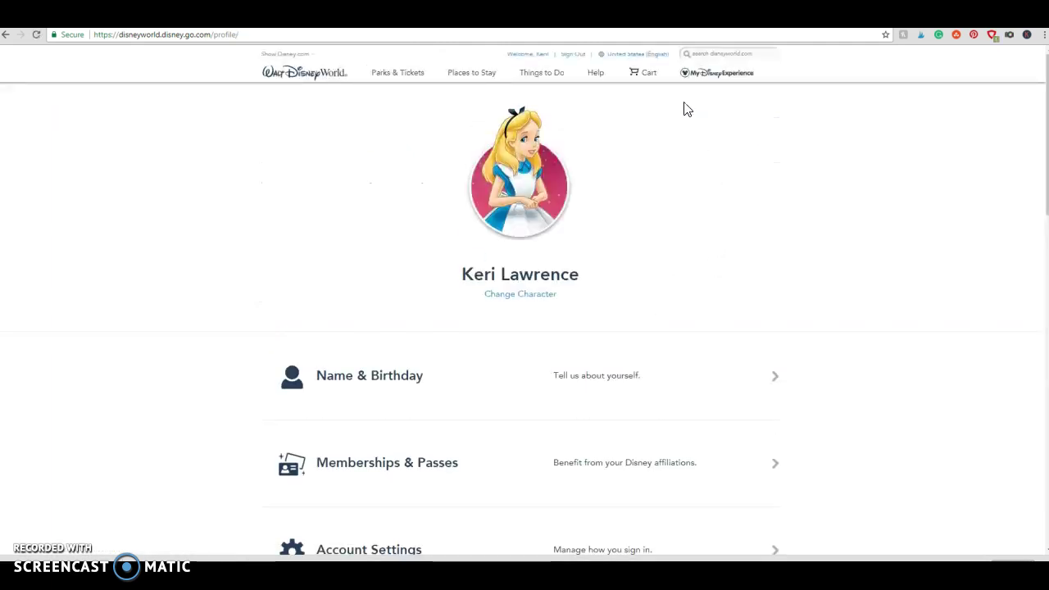
Open My Reservations and Tickets, try Link Resort Reservation, then return to the overview
mouse_move(693, 84)
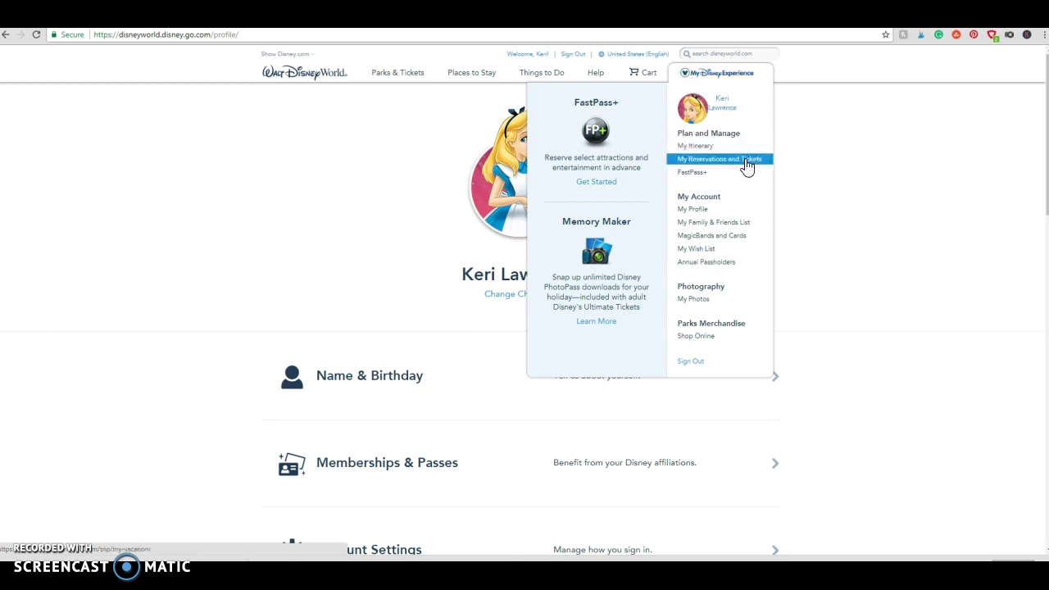
click(746, 160)
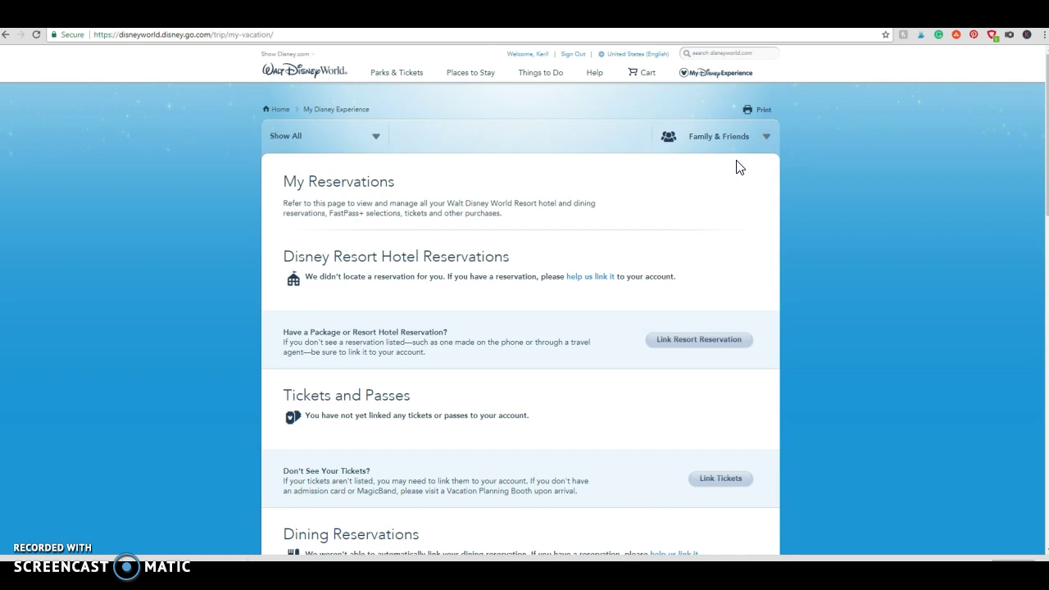
scroll(697, 301, down, 1)
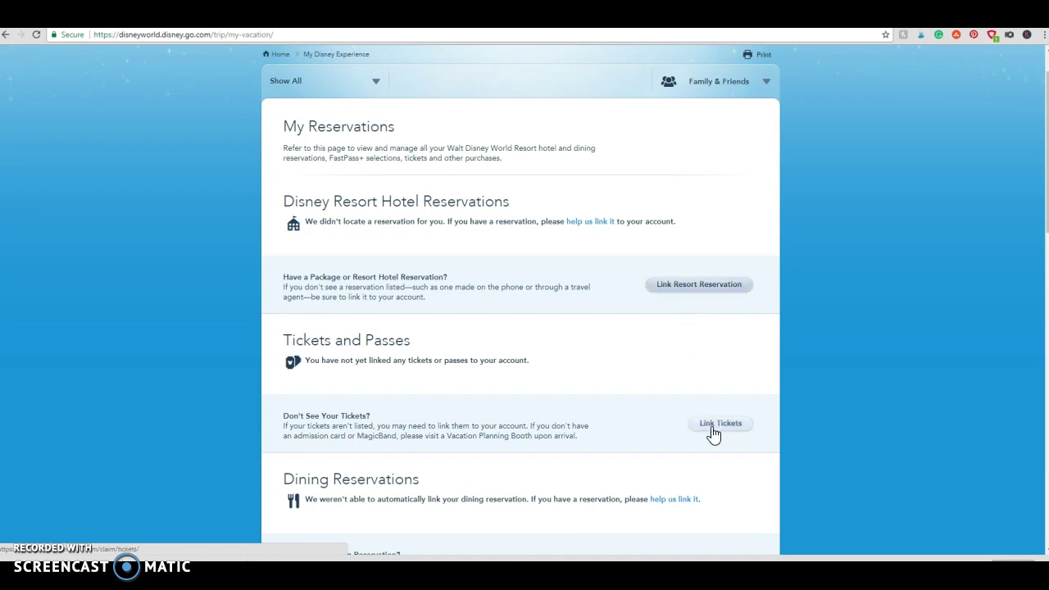
click(674, 287)
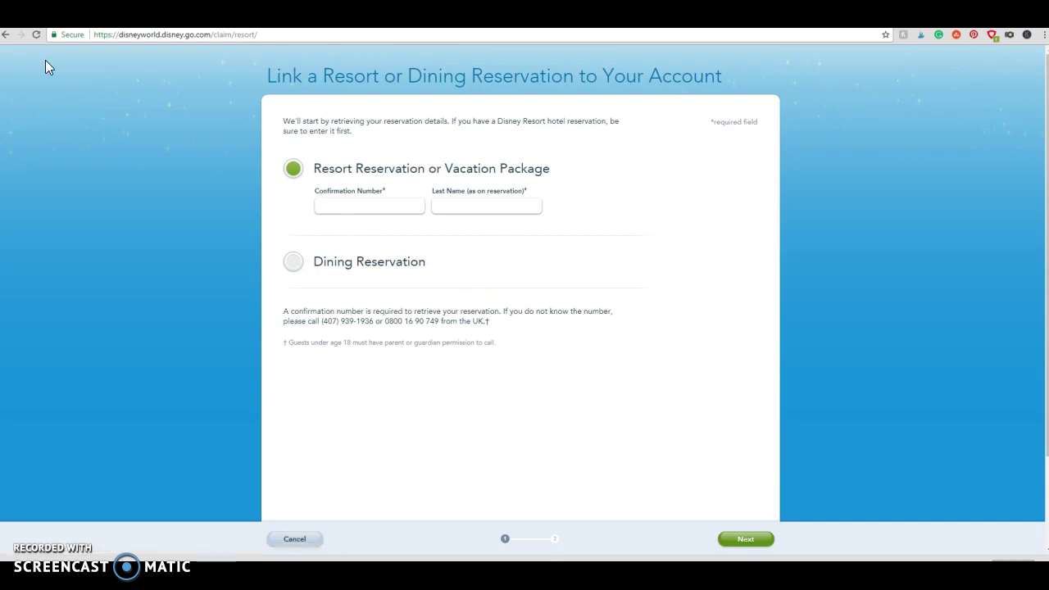
click(5, 35)
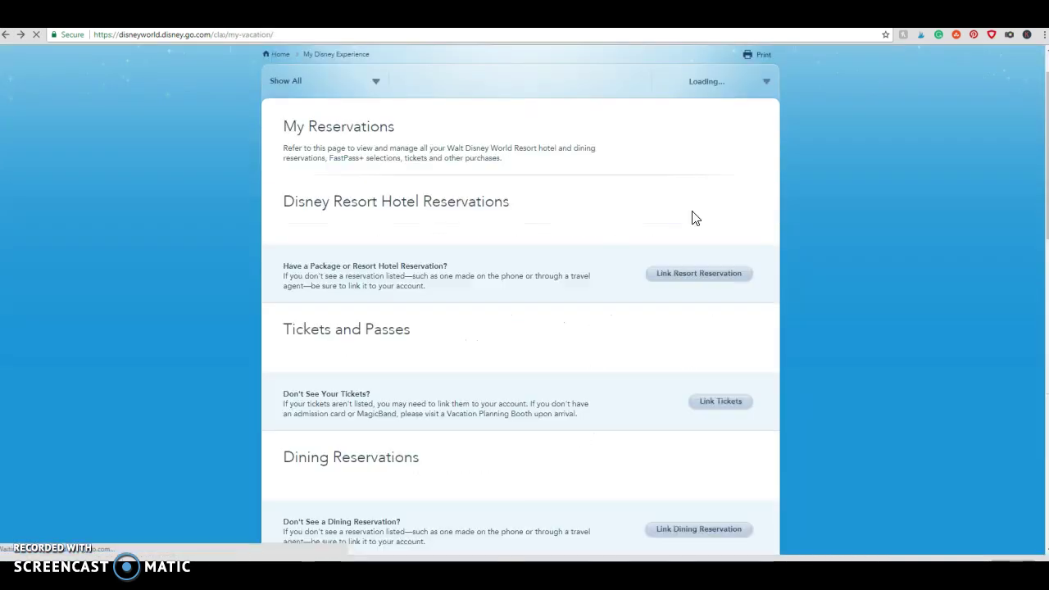
Review the reservations list and open the Family & Friends filter
scroll(623, 317, down, 2)
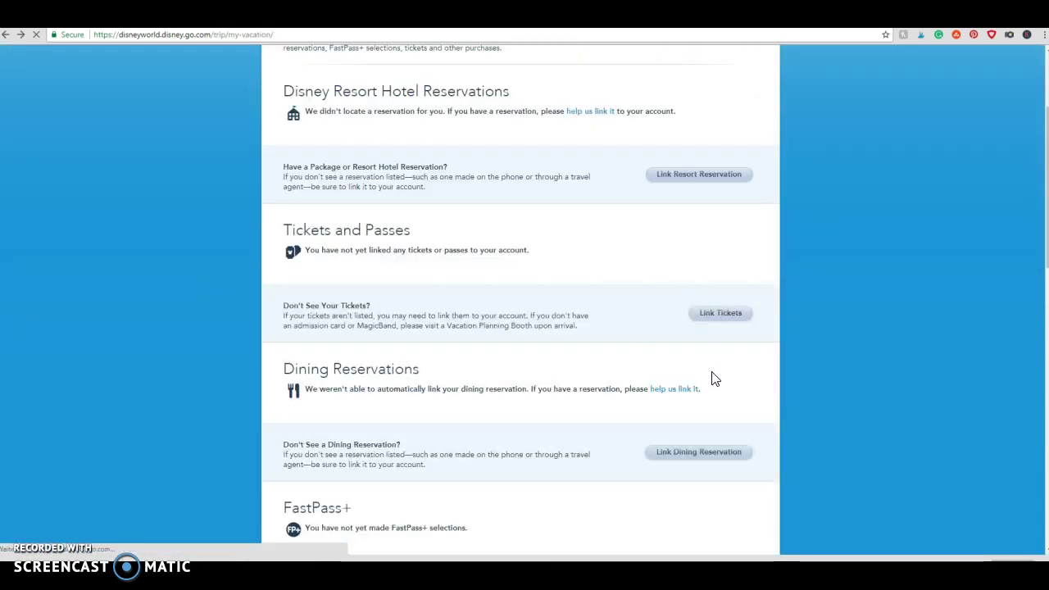
scroll(713, 402, down, 2)
scroll(705, 271, up, 3)
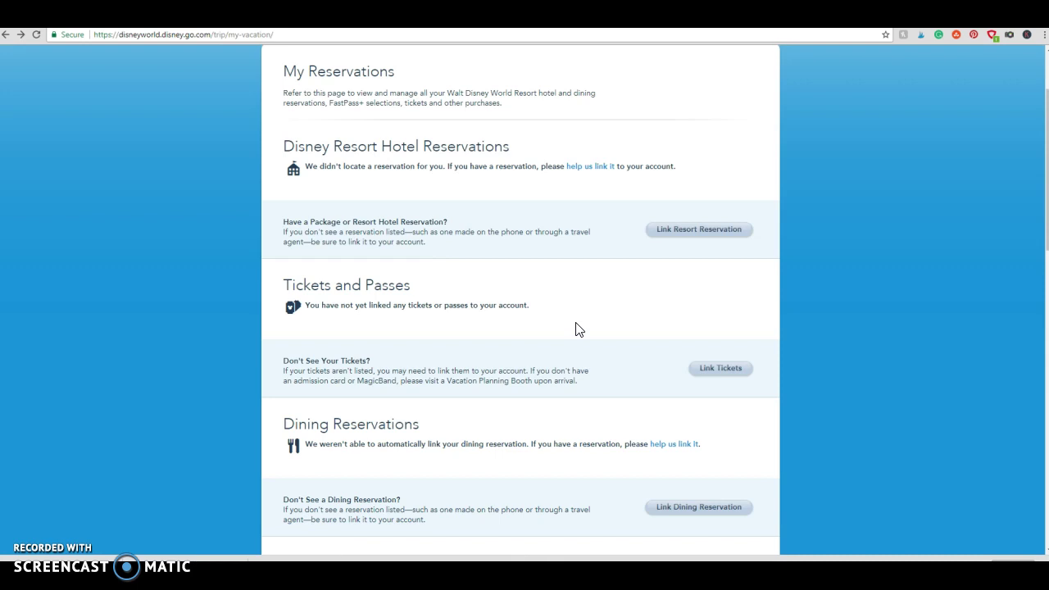
scroll(576, 328, up, 2)
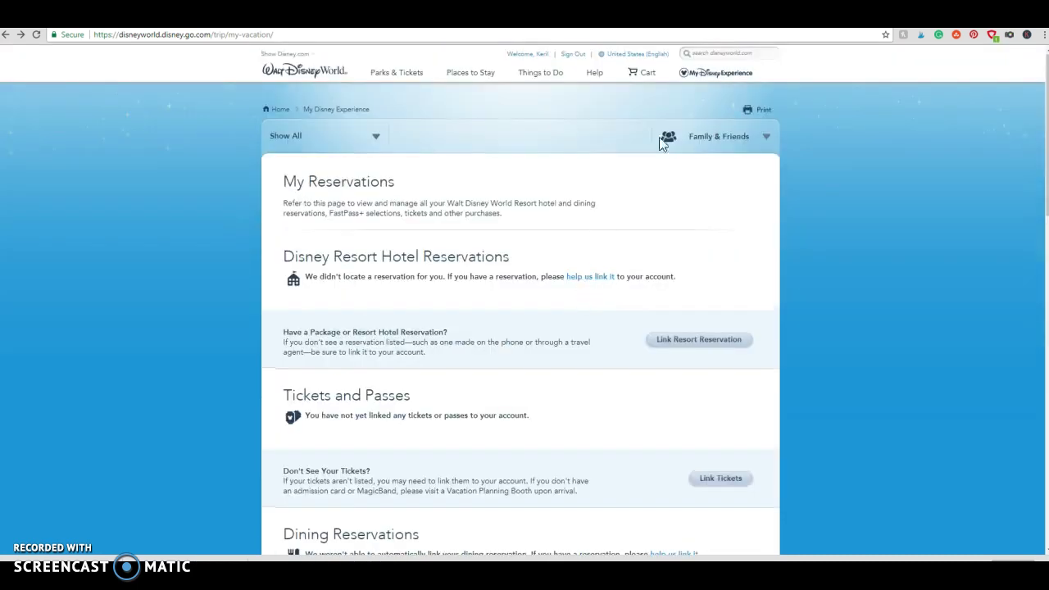
click(707, 140)
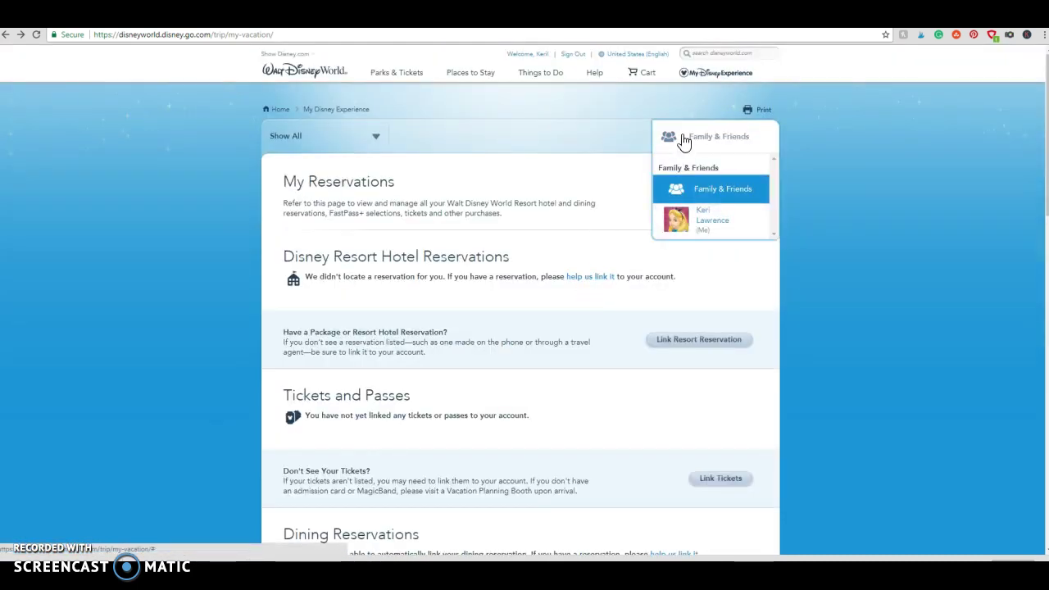
mouse_move(420, 82)
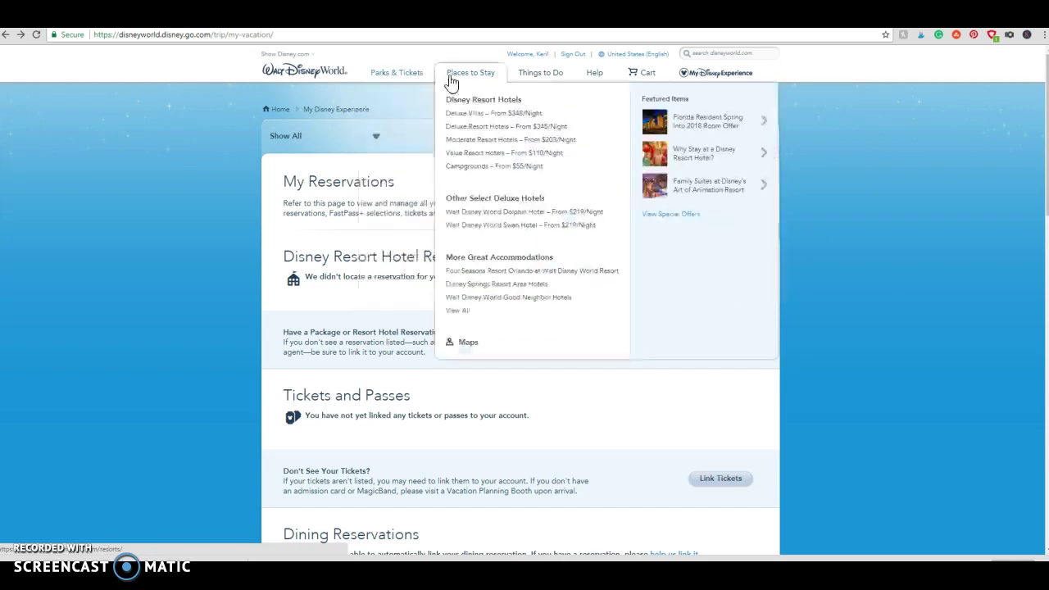
mouse_move(539, 77)
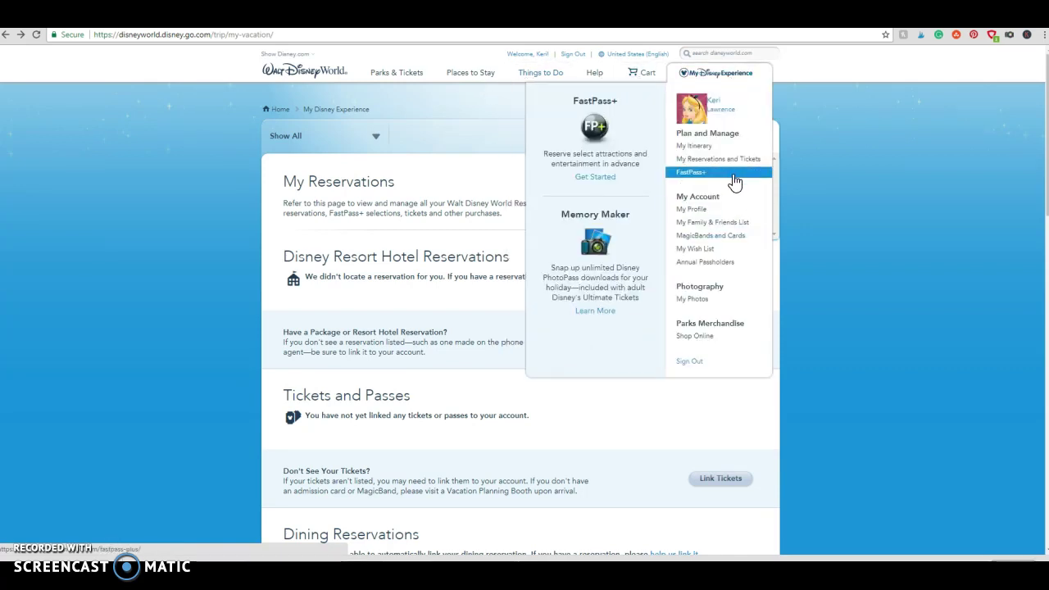
Open the FastPass+ page, read through its overview, and return to the top
click(735, 182)
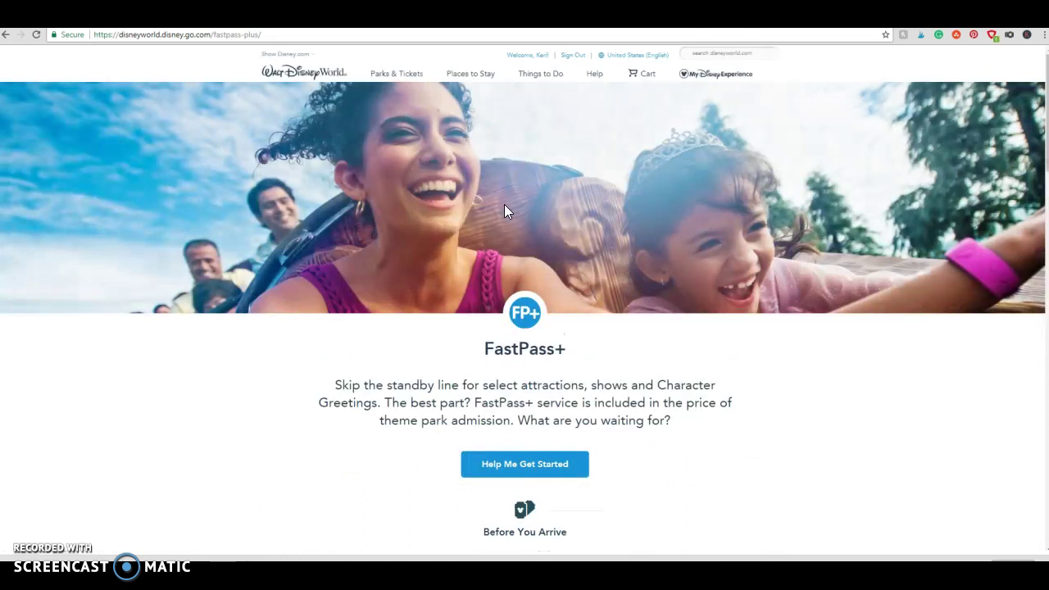
scroll(517, 213, down, 4)
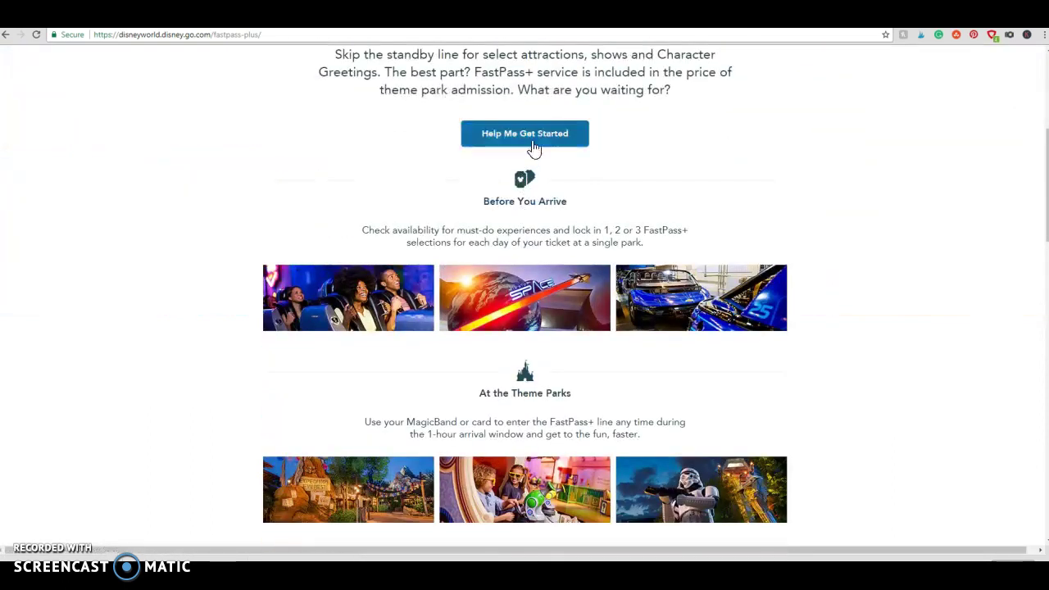
scroll(549, 245, down, 4)
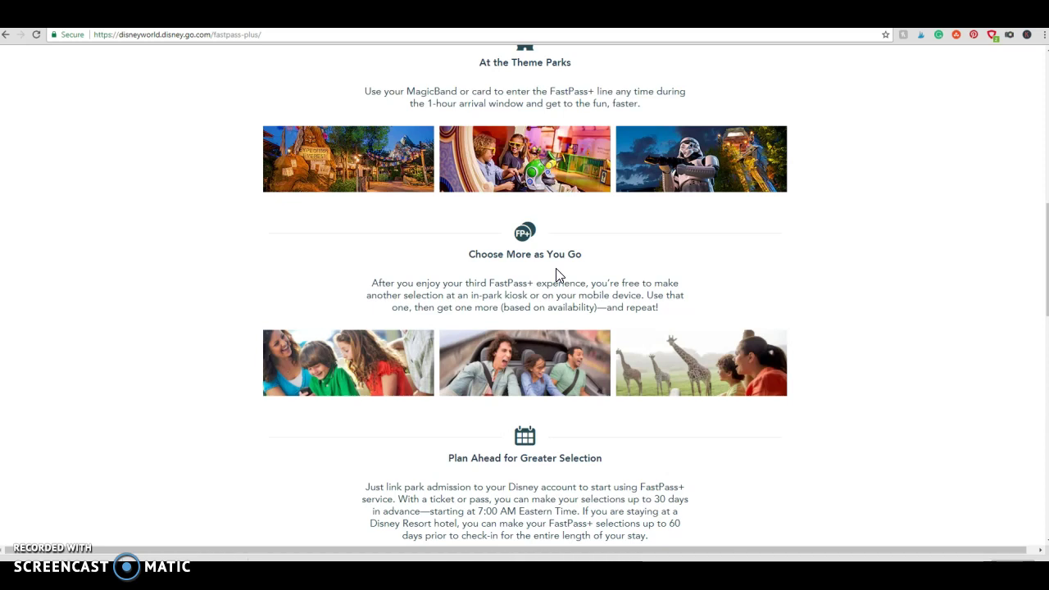
scroll(556, 275, down, 6)
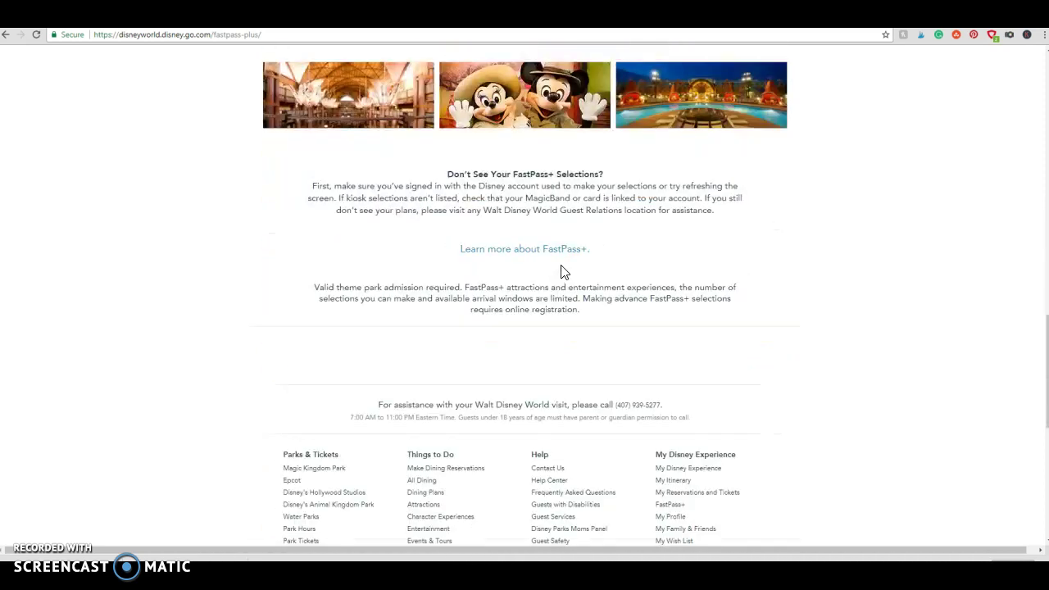
scroll(564, 273, up, 6)
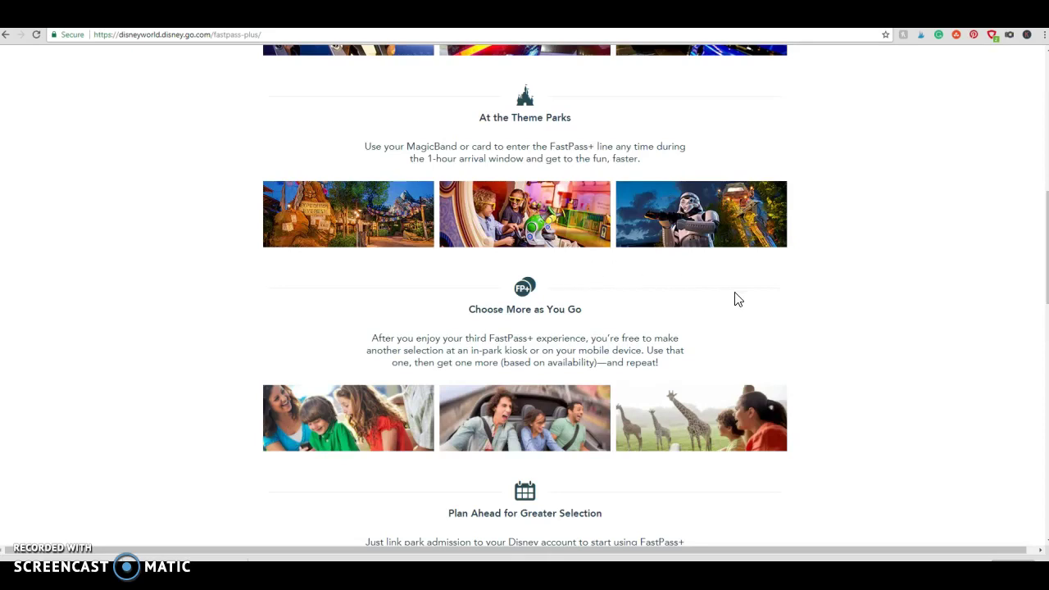
scroll(798, 331, up, 3)
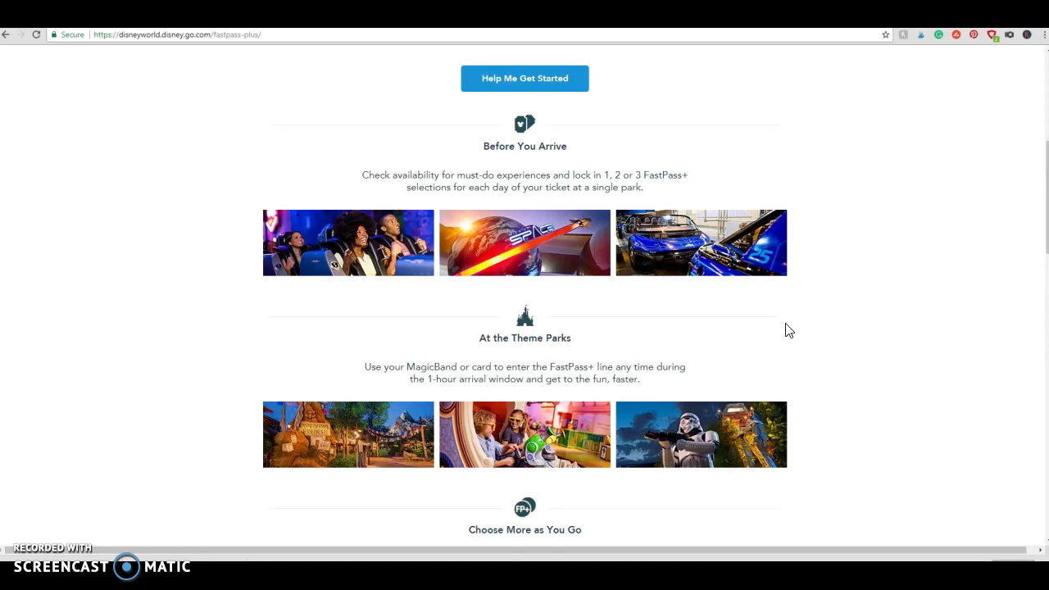
scroll(788, 330, down, 2)
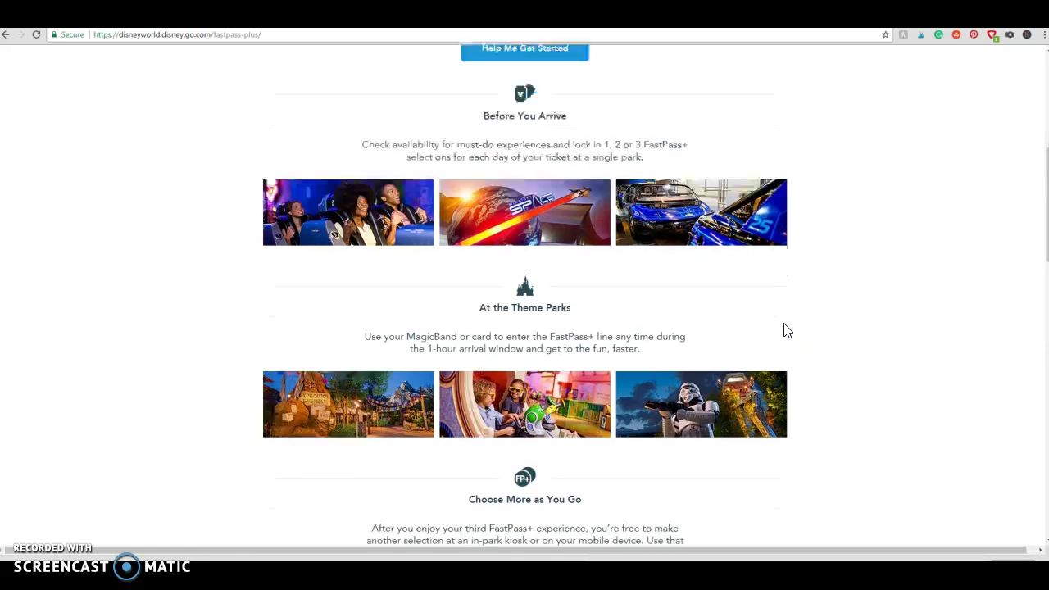
scroll(787, 295, up, 6)
scroll(784, 232, up, 1)
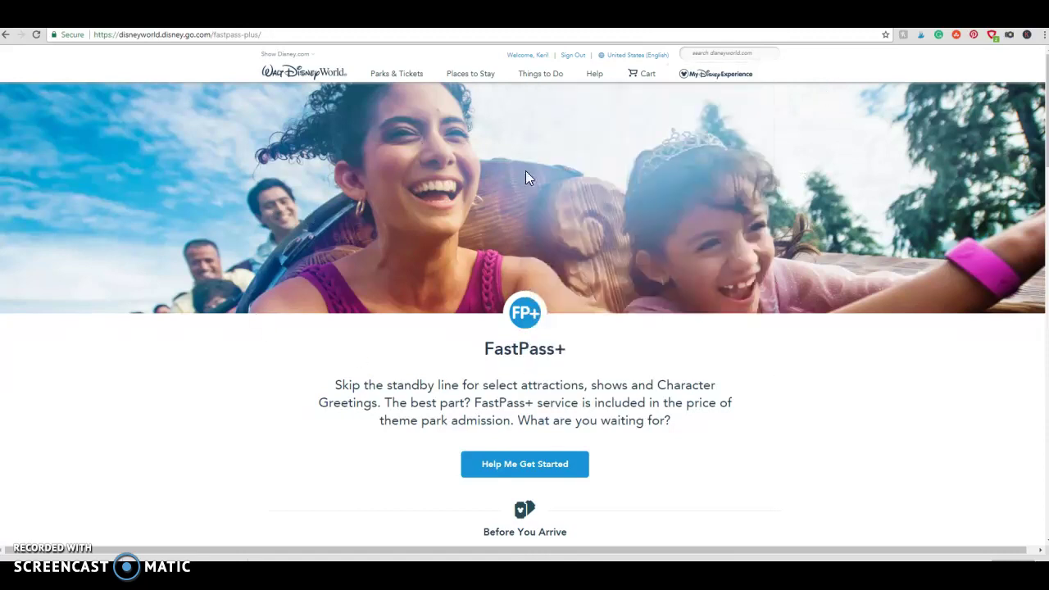
mouse_move(697, 87)
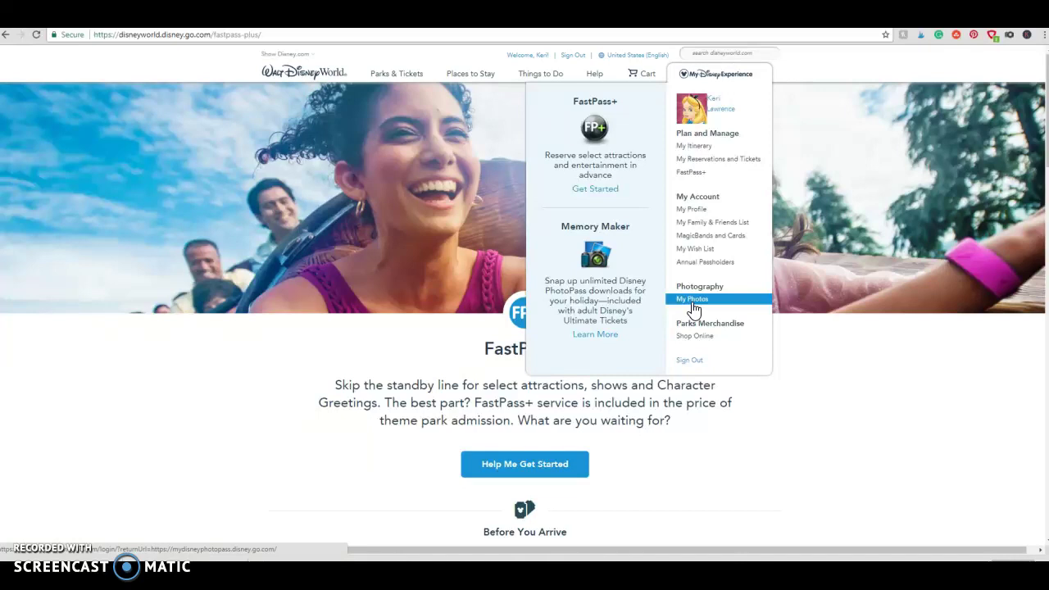
Open My Itinerary, then scroll through the blog post on setting up My Disney Experience
click(683, 149)
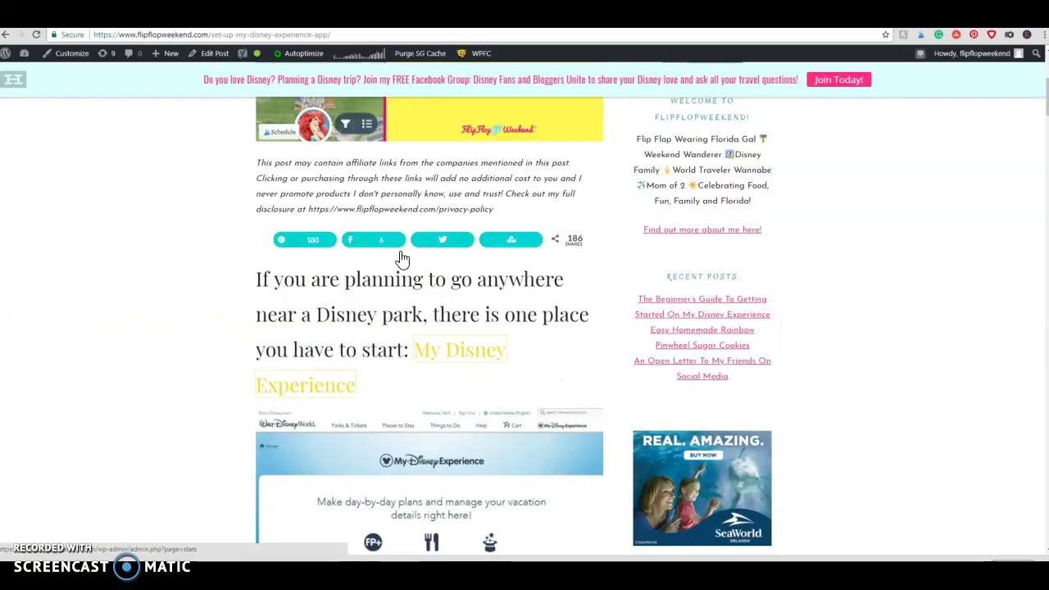
scroll(426, 379, down, 3)
scroll(426, 380, down, 15)
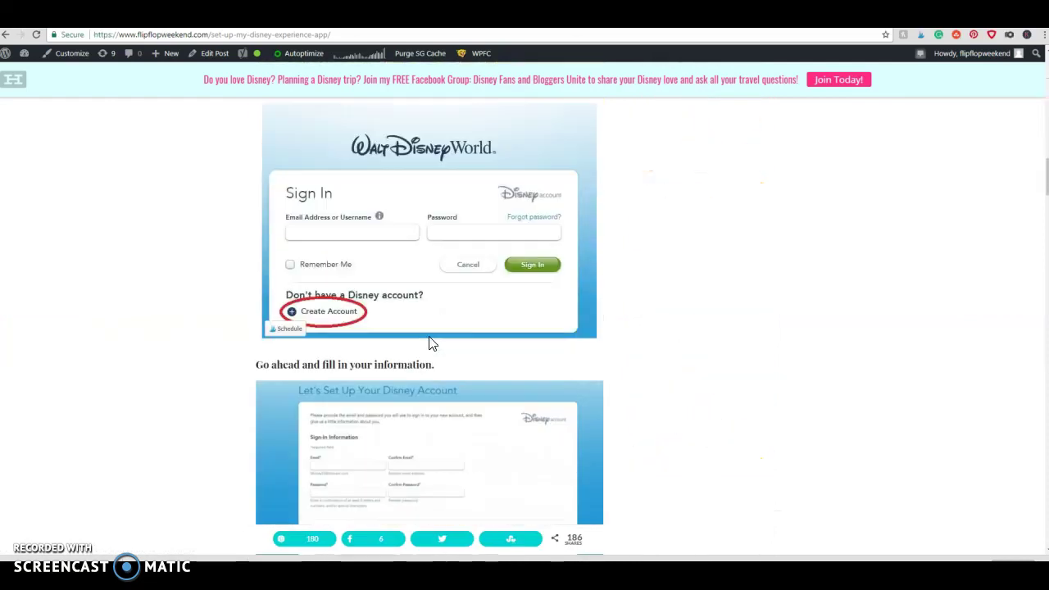
scroll(434, 344, down, 15)
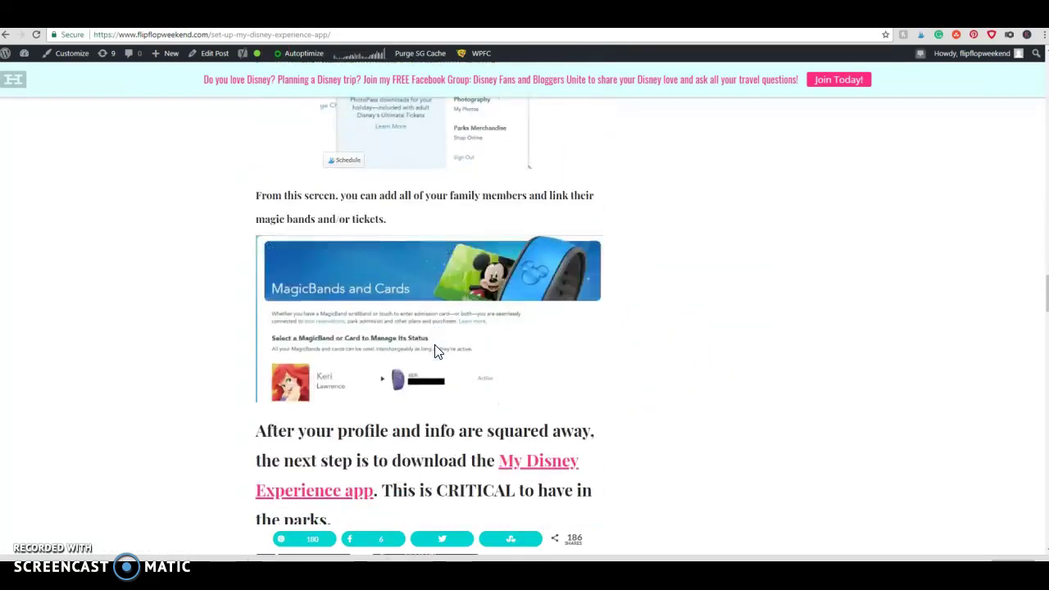
scroll(435, 344, up, 15)
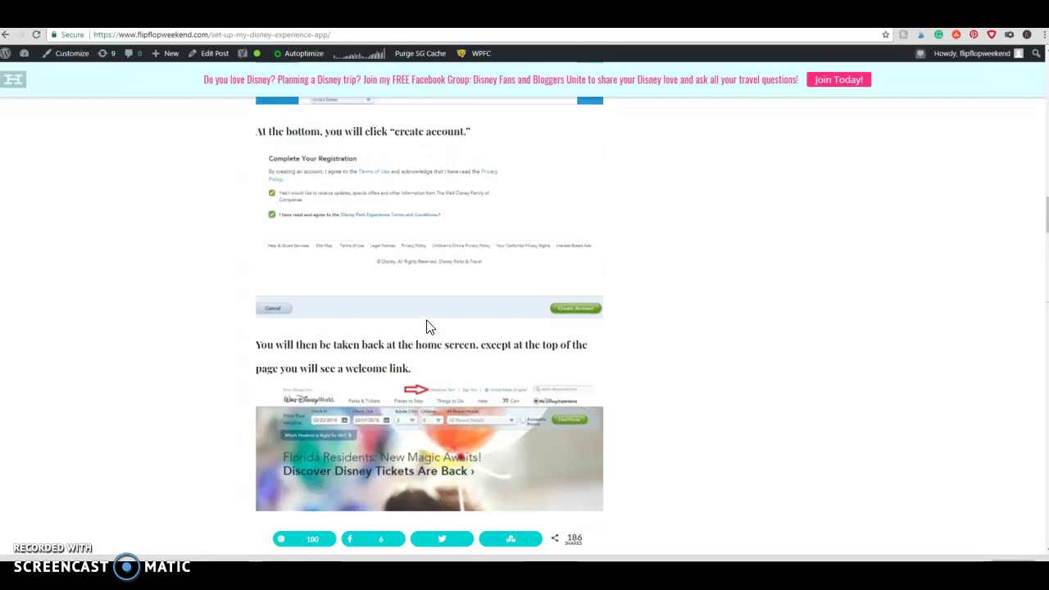
scroll(420, 310, up, 15)
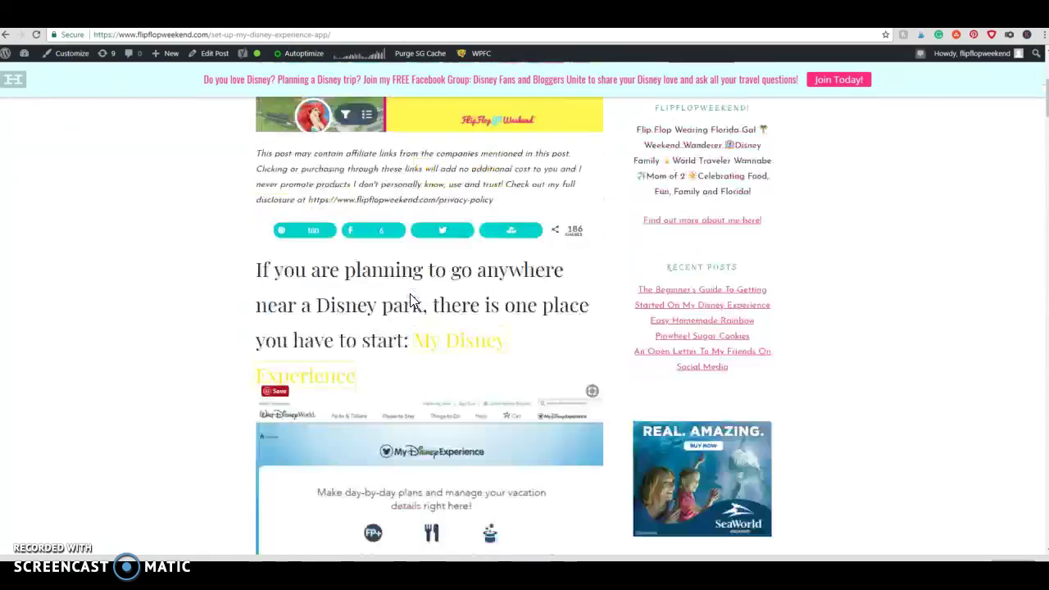
Follow the post's Google Play download link and scroll to the Check wait times section
scroll(413, 301, down, 15)
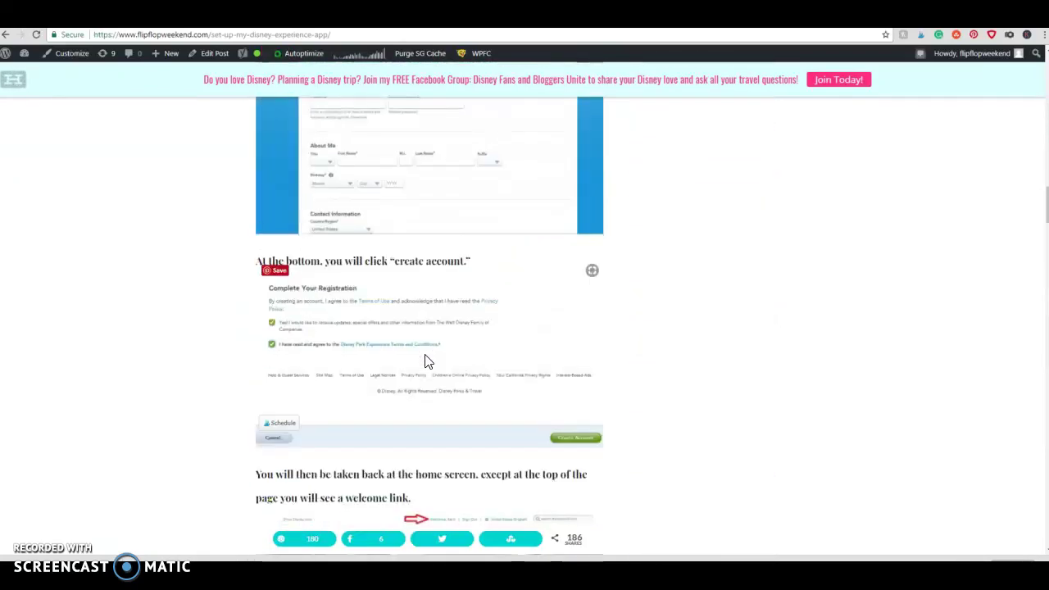
scroll(427, 365, down, 15)
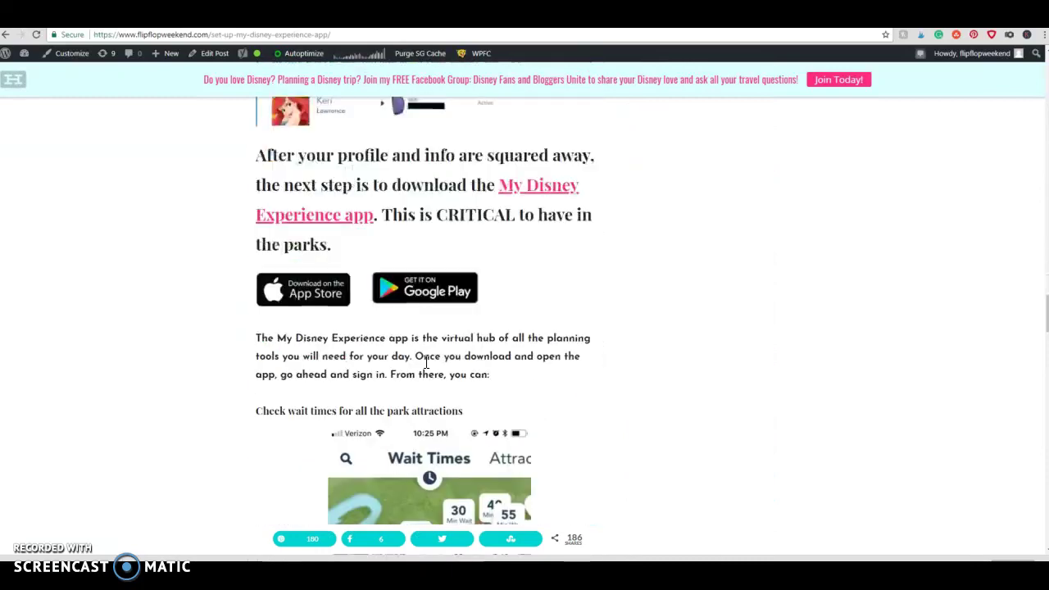
click(300, 298)
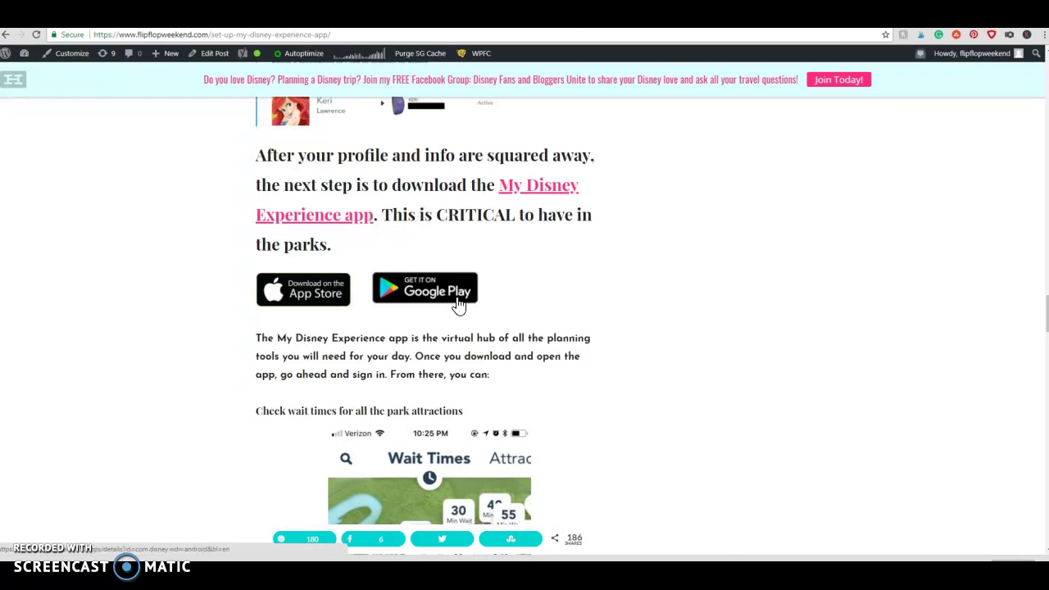
scroll(533, 275, down, 2)
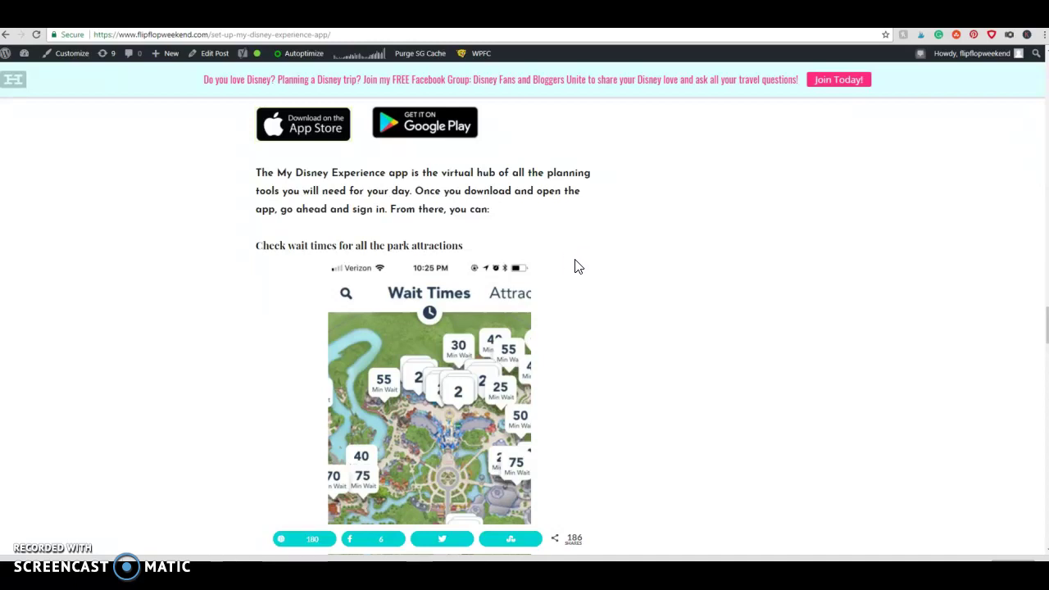
Scroll past the FastPass, park hours, dining and PhotoPass screenshots to the Amazon charger ad
scroll(574, 287, down, 2)
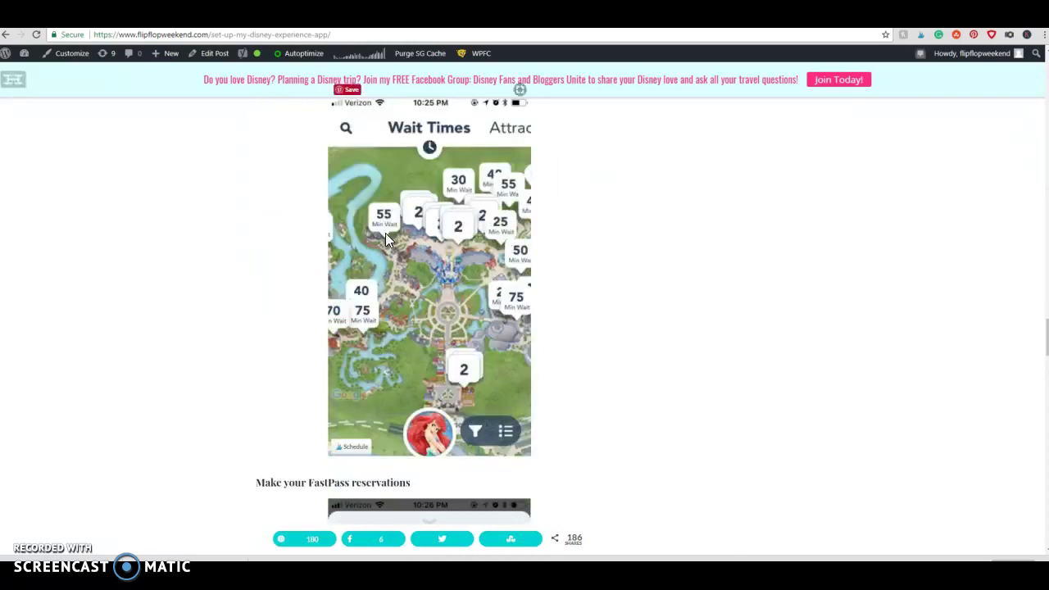
scroll(501, 312, down, 2)
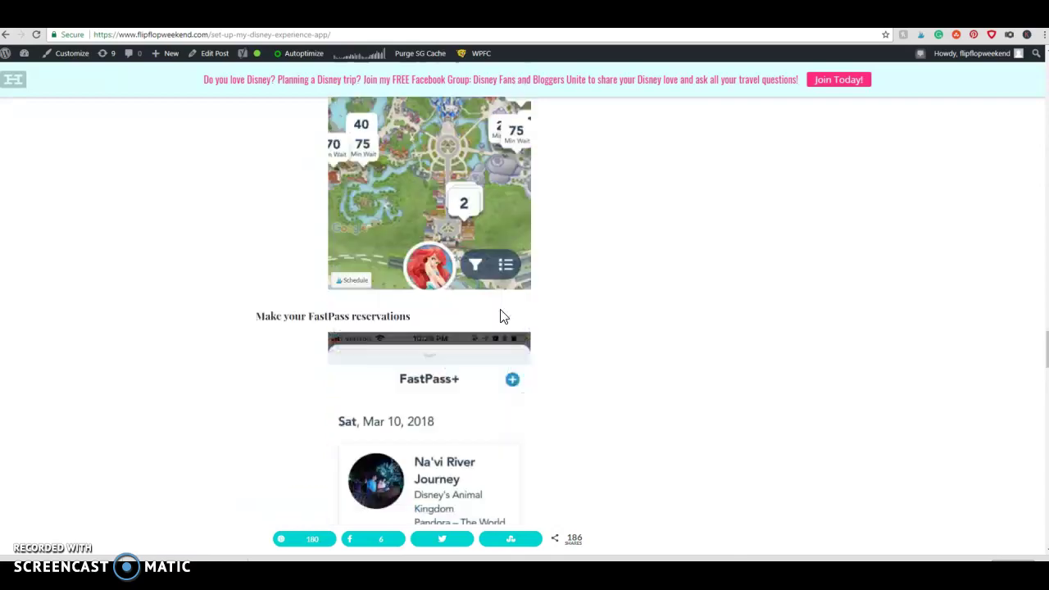
scroll(503, 316, down, 3)
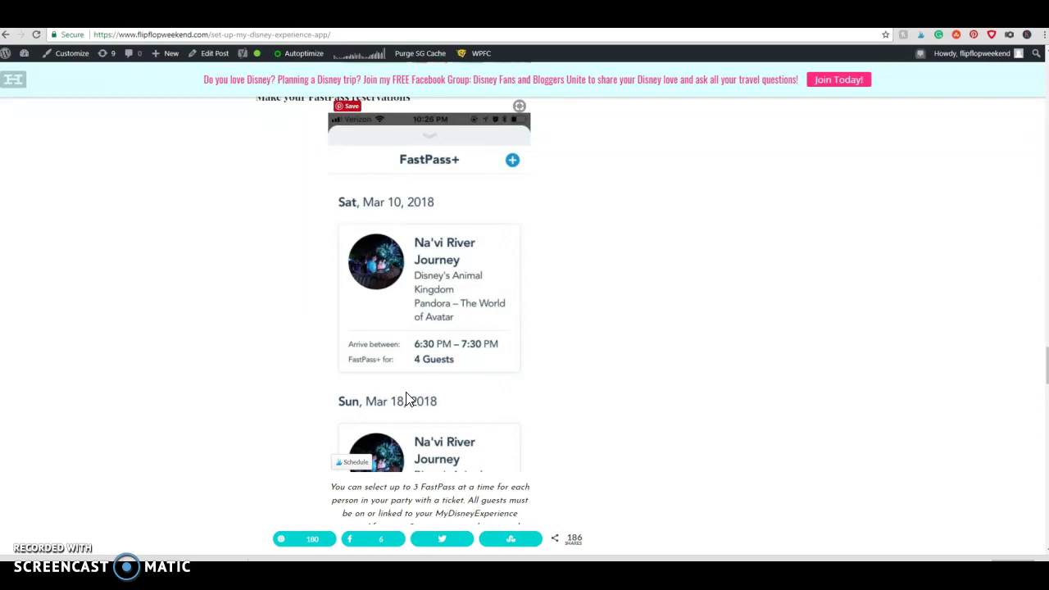
scroll(408, 400, down, 6)
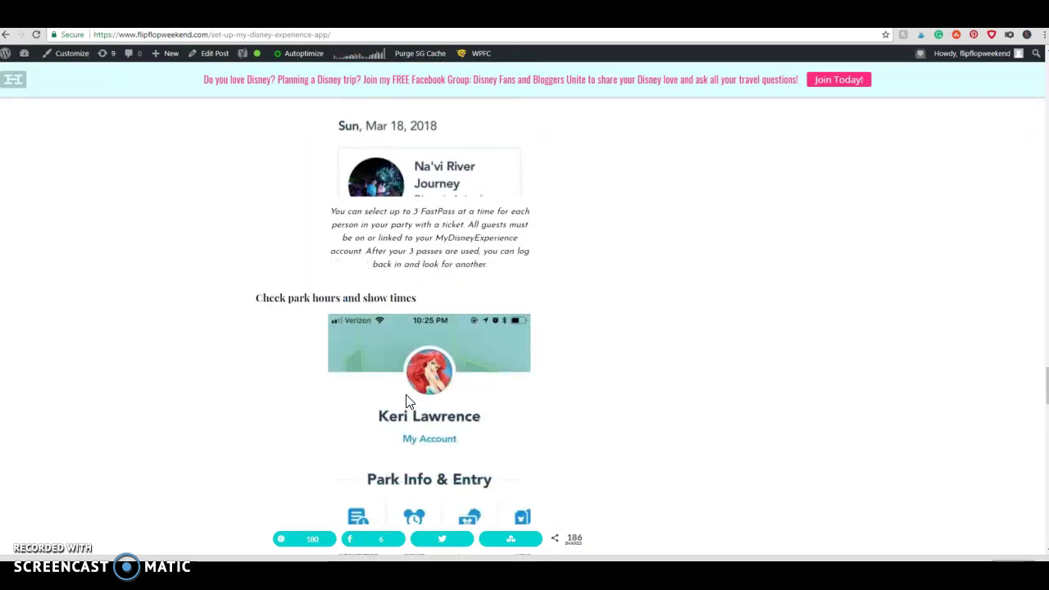
scroll(407, 398, up, 3)
scroll(480, 284, down, 2)
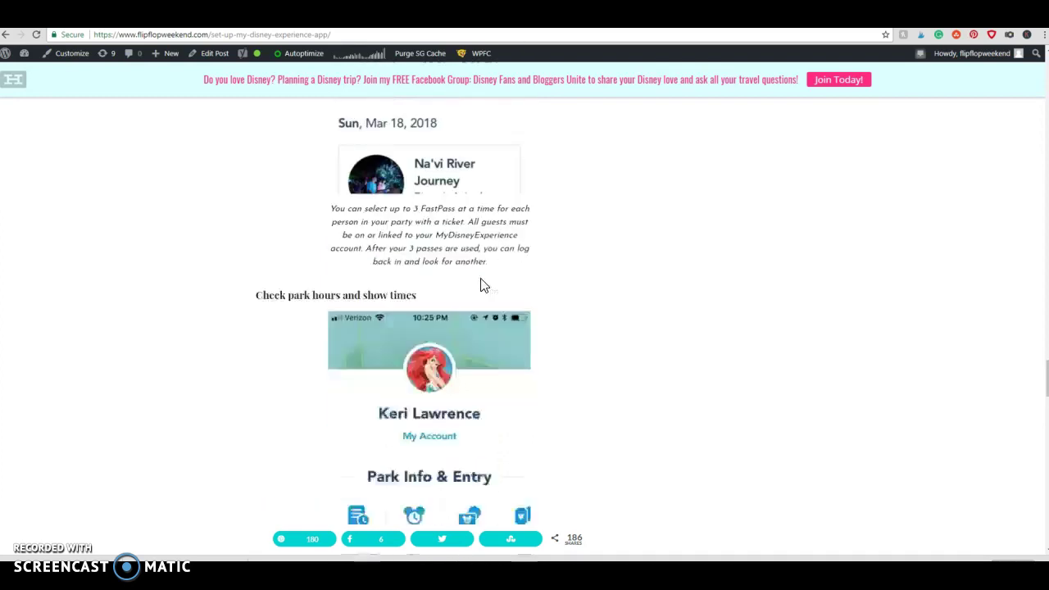
scroll(460, 279, down, 1)
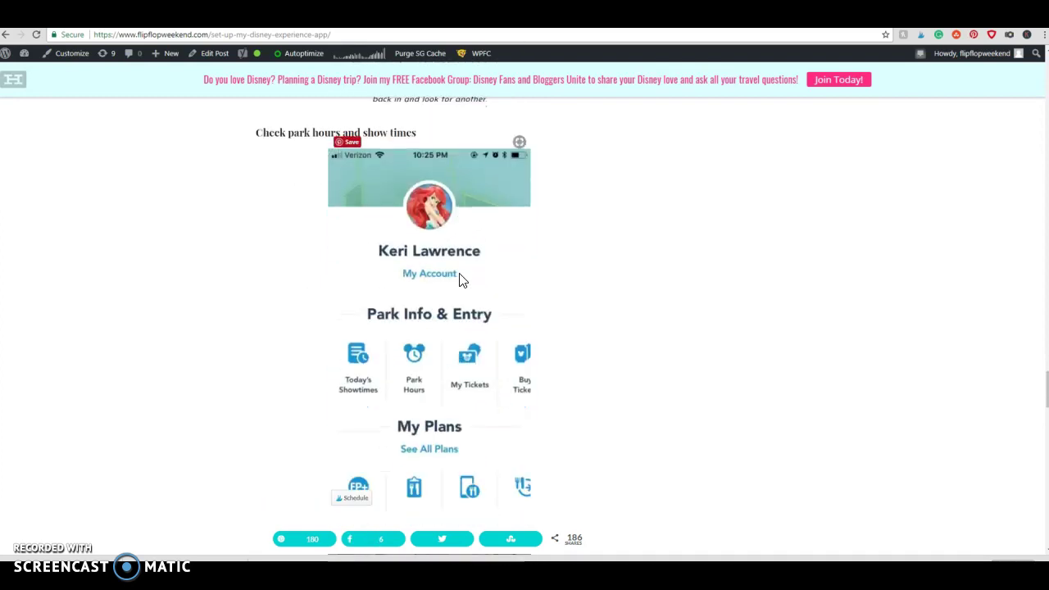
scroll(427, 287, down, 3)
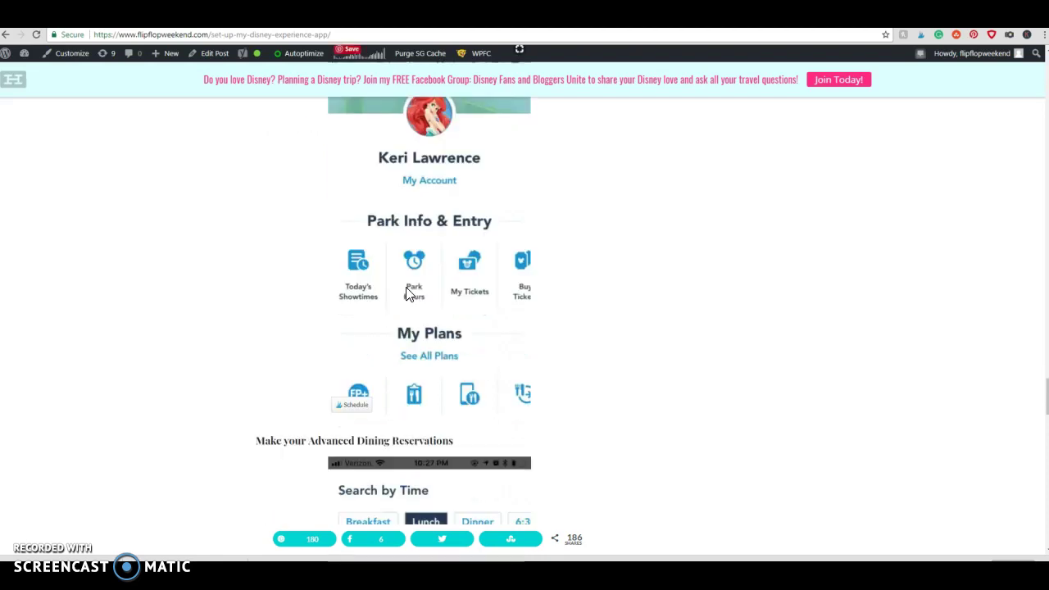
scroll(496, 279, down, 1)
scroll(476, 328, down, 3)
scroll(410, 369, down, 3)
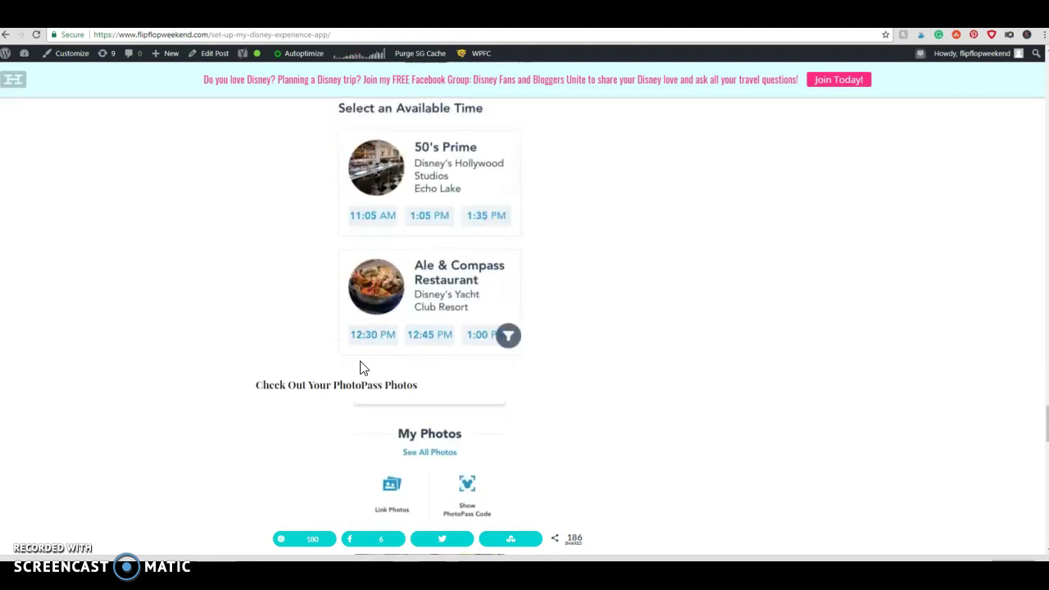
scroll(386, 359, down, 3)
scroll(384, 359, down, 4)
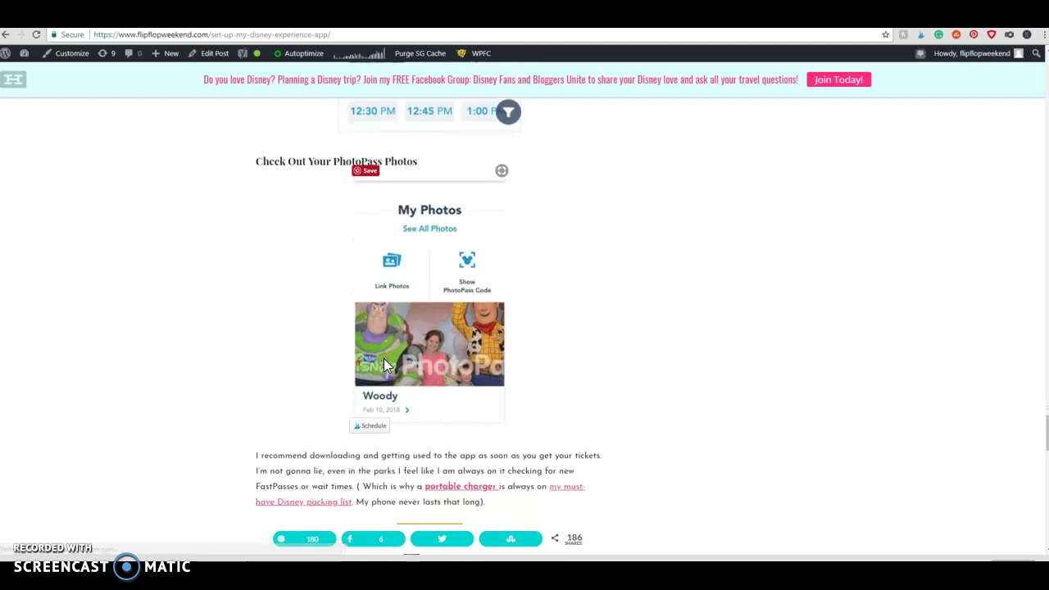